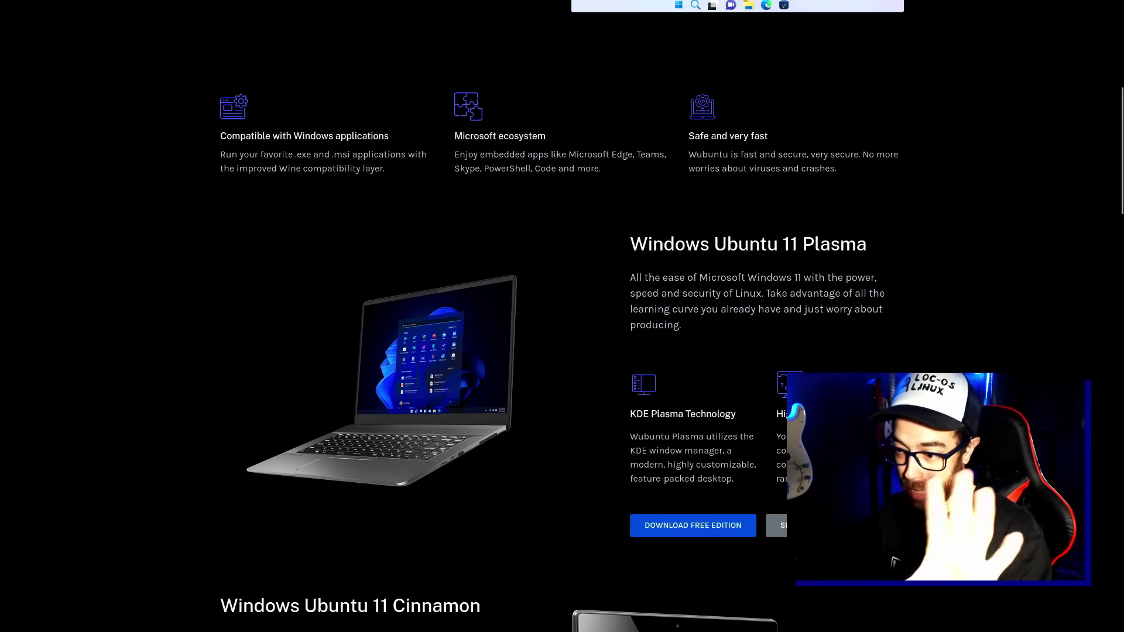
Look through the Wubuntu home page and highlight the Windows Ubuntu 11 Plasma feature headings.
scroll(562, 316, up, 3)
scroll(562, 316, up, 3)
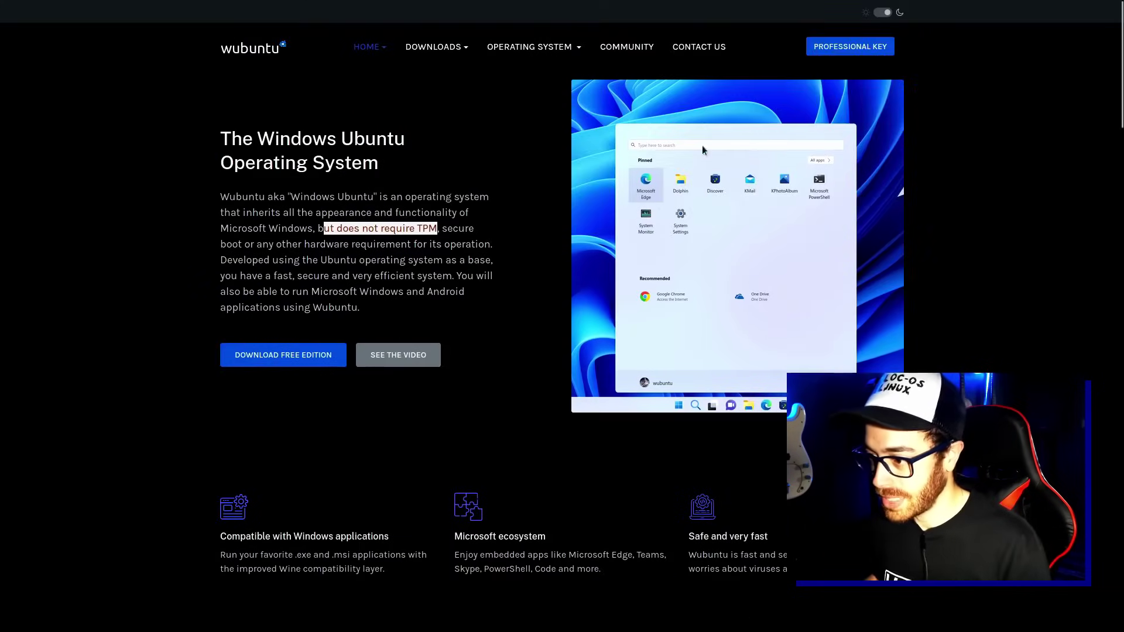
scroll(942, 338, down, 2)
scroll(942, 338, down, 5)
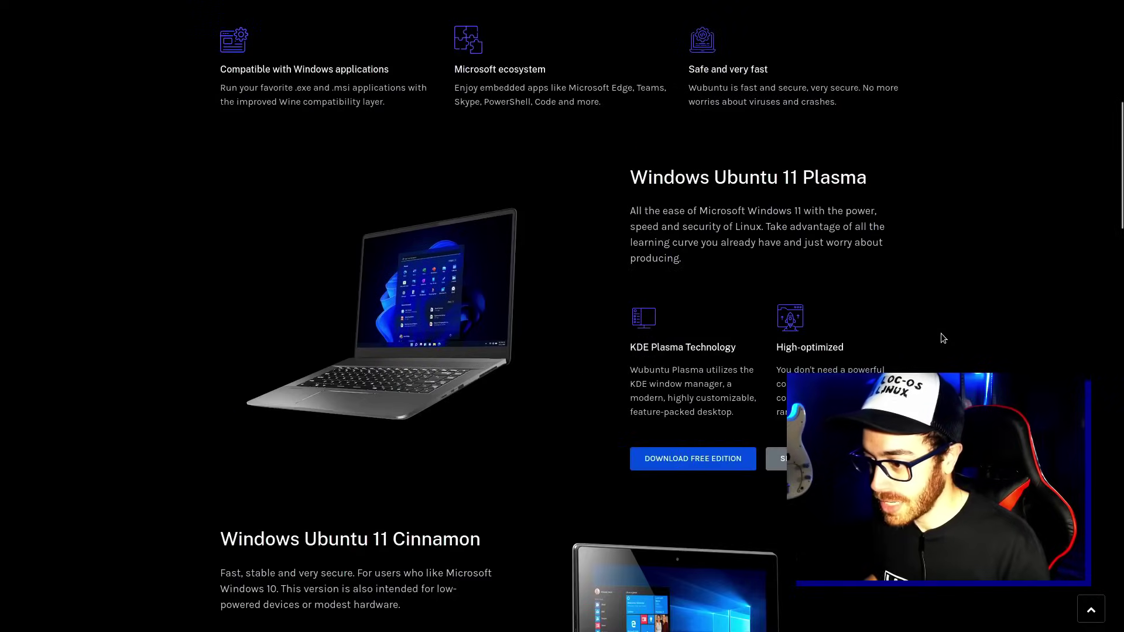
drag(629, 348, 856, 354)
click(856, 354)
scroll(960, 372, down, 5)
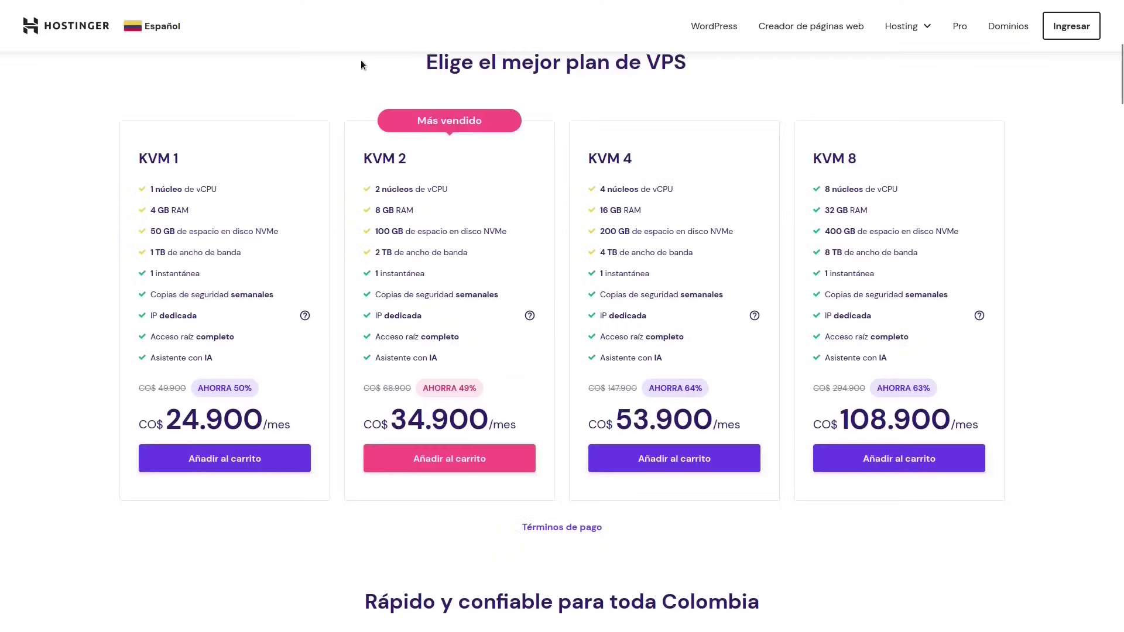
Open Hostinger's Hosting para Colombia page and view its hosting plan comparison.
drag(360, 60, 725, 65)
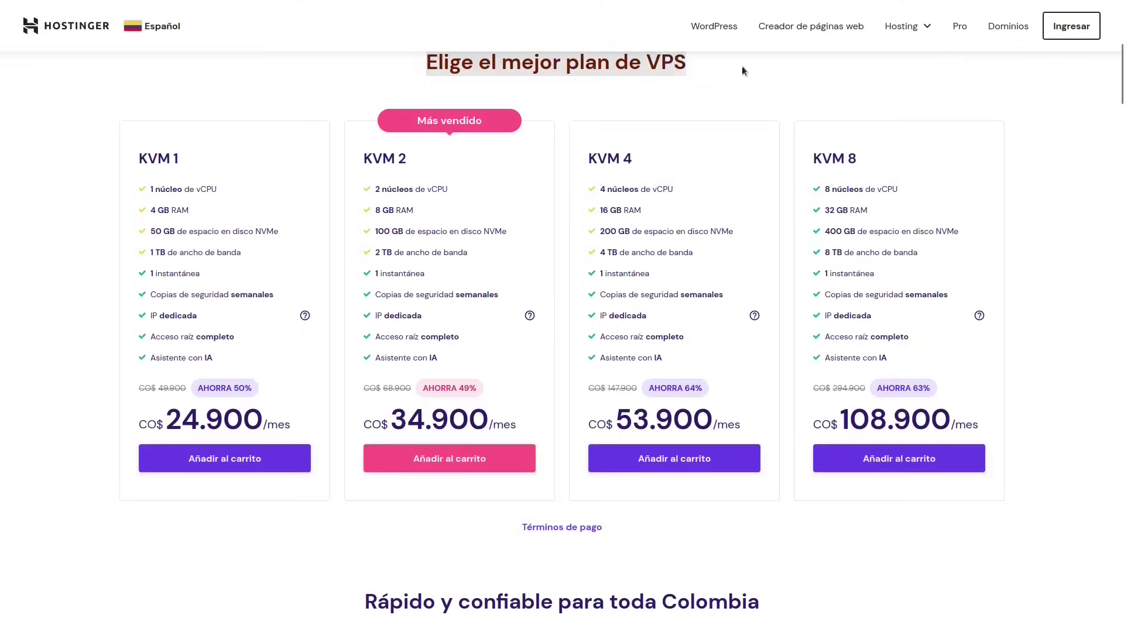
click(911, 29)
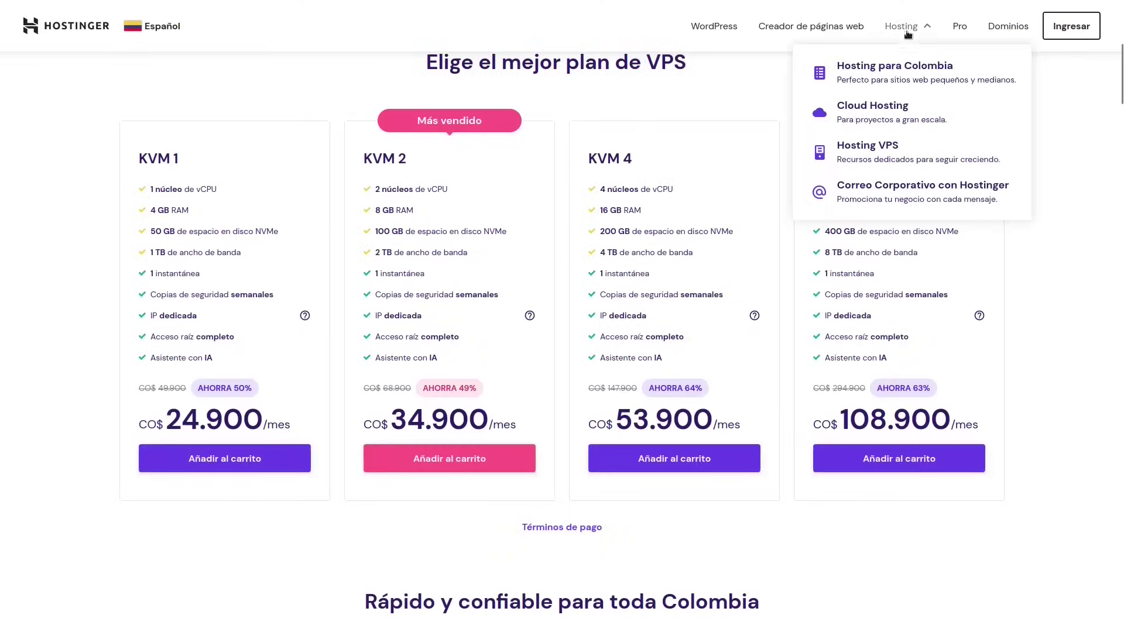
click(894, 72)
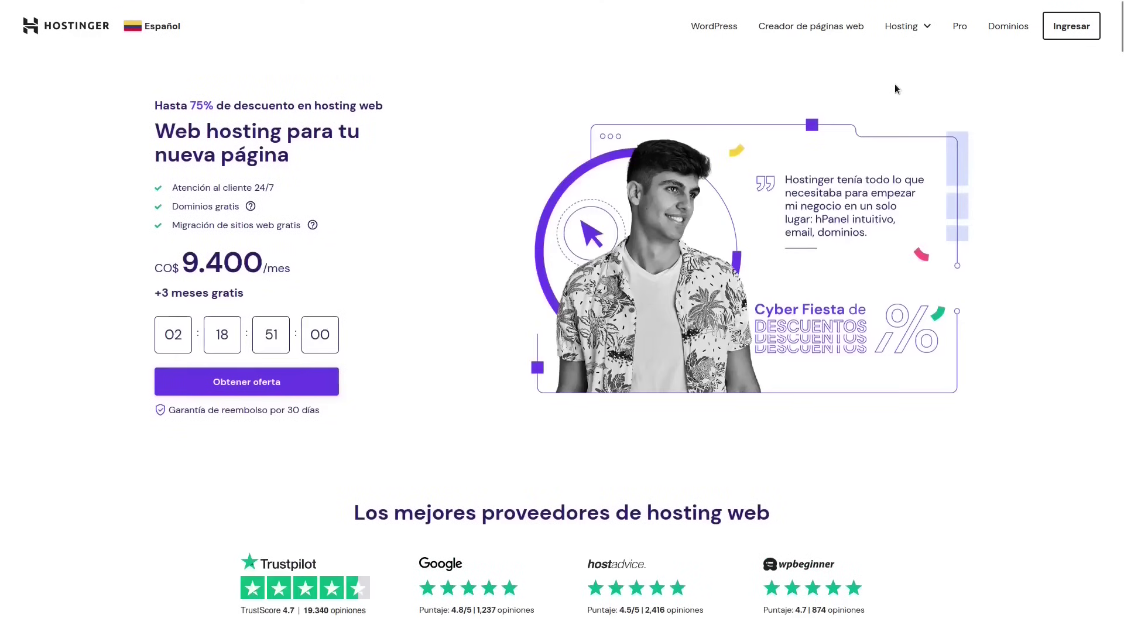
scroll(966, 360, down, 12)
scroll(960, 360, up, 1)
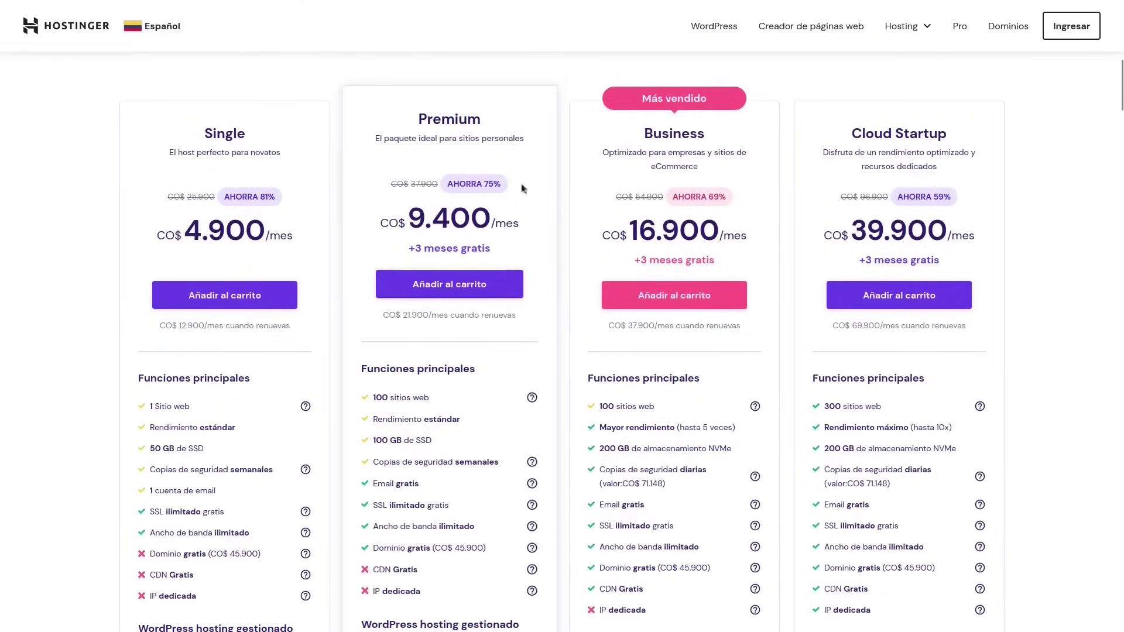
Highlight the Premium plan's main features, including 100 sitios web, 100 GB de SSD and the free domain.
drag(371, 398, 440, 393)
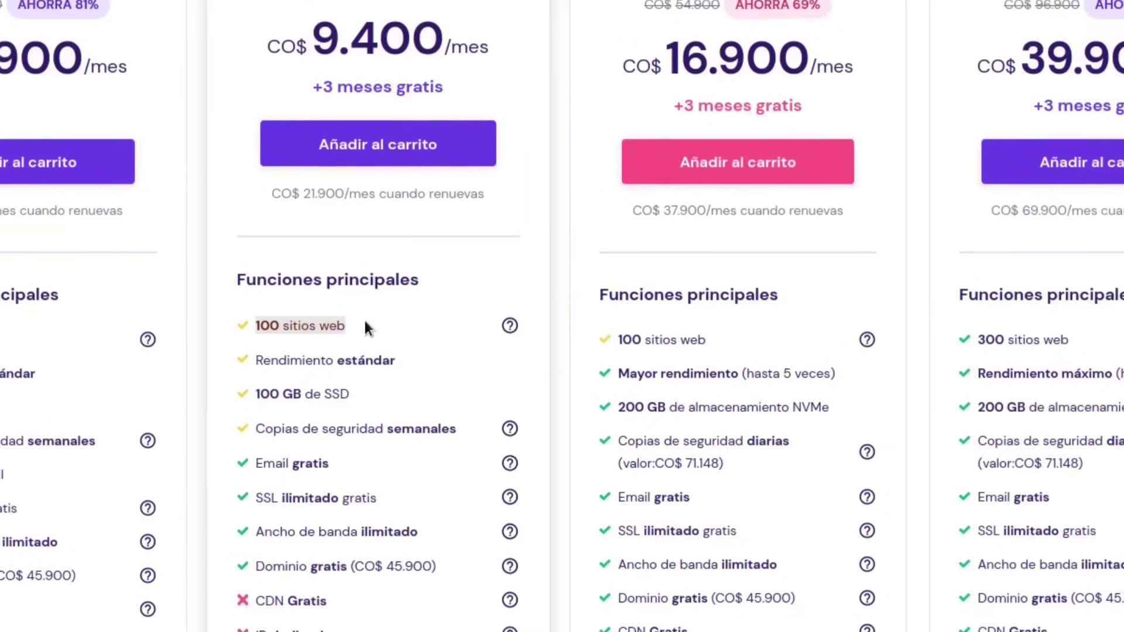
drag(256, 394, 364, 395)
drag(333, 452, 420, 475)
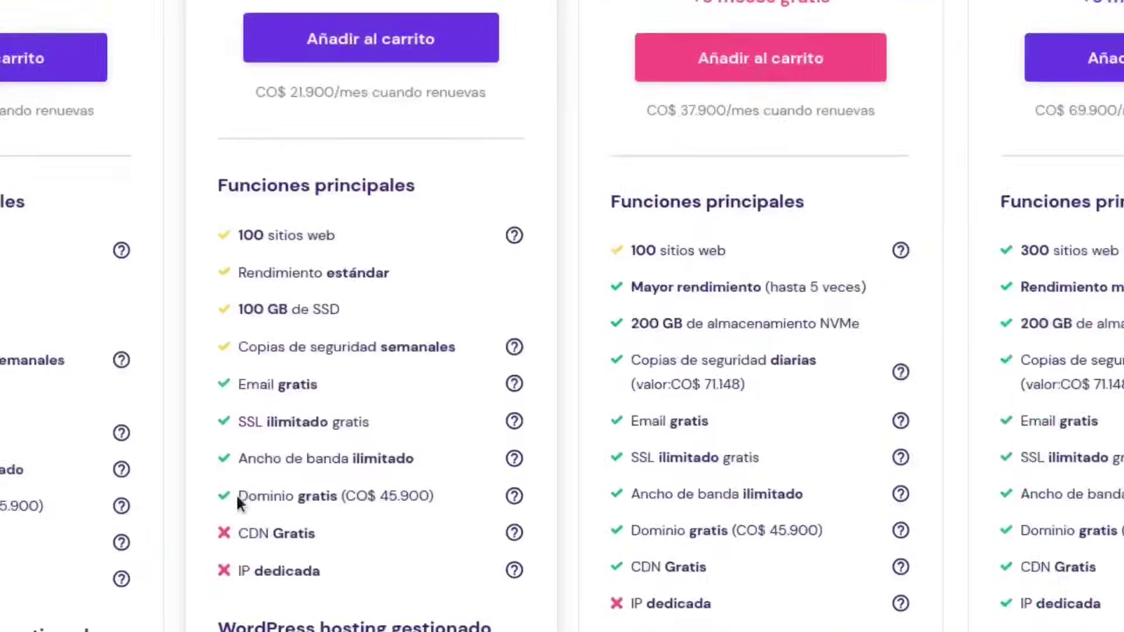
drag(256, 544, 424, 552)
drag(370, 500, 392, 503)
click(422, 502)
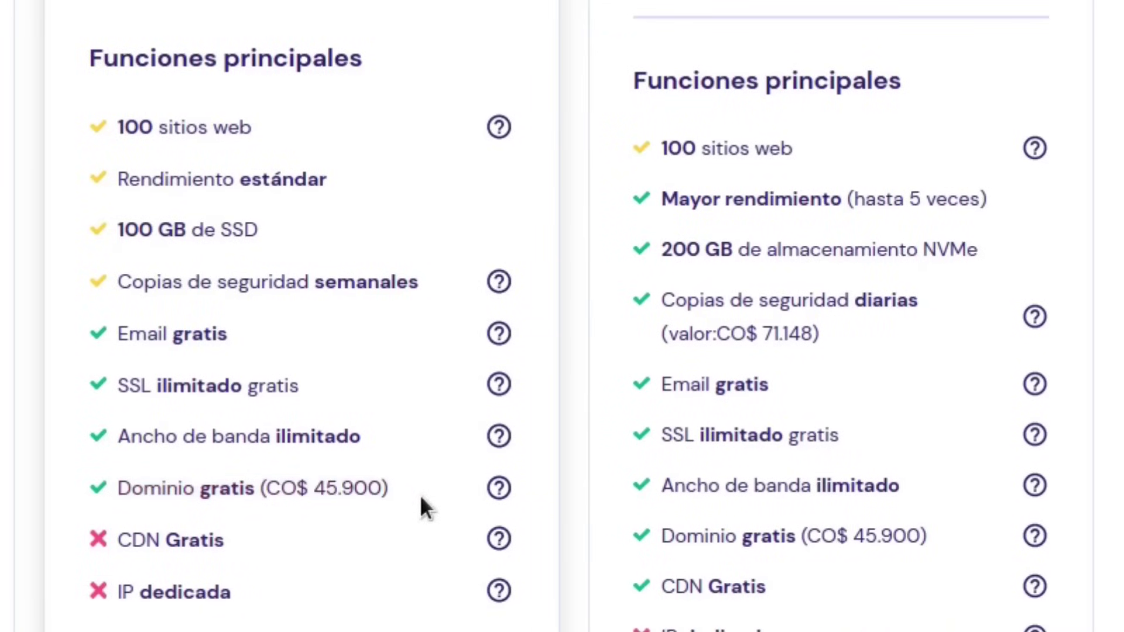
Add the Premium hosting plan to the cart and apply the discount coupon LOCOSPORLINUX at checkout.
click(388, 73)
scroll(1110, 462, down, 12)
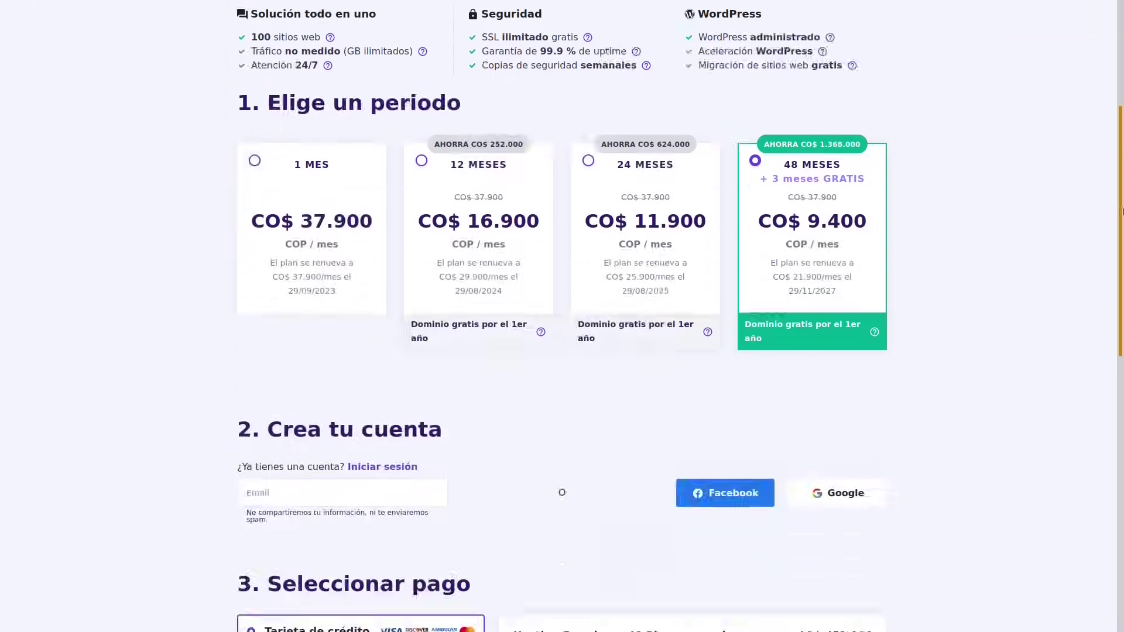
click(598, 418)
click(632, 460)
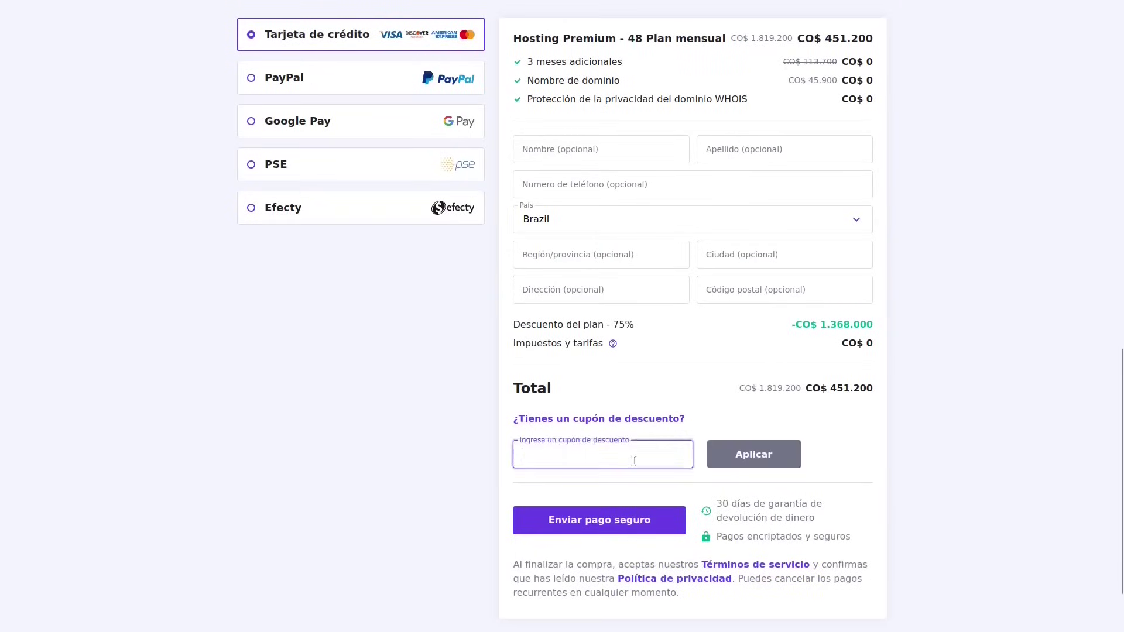
text(LOCOSPORLINUX)
click(797, 456)
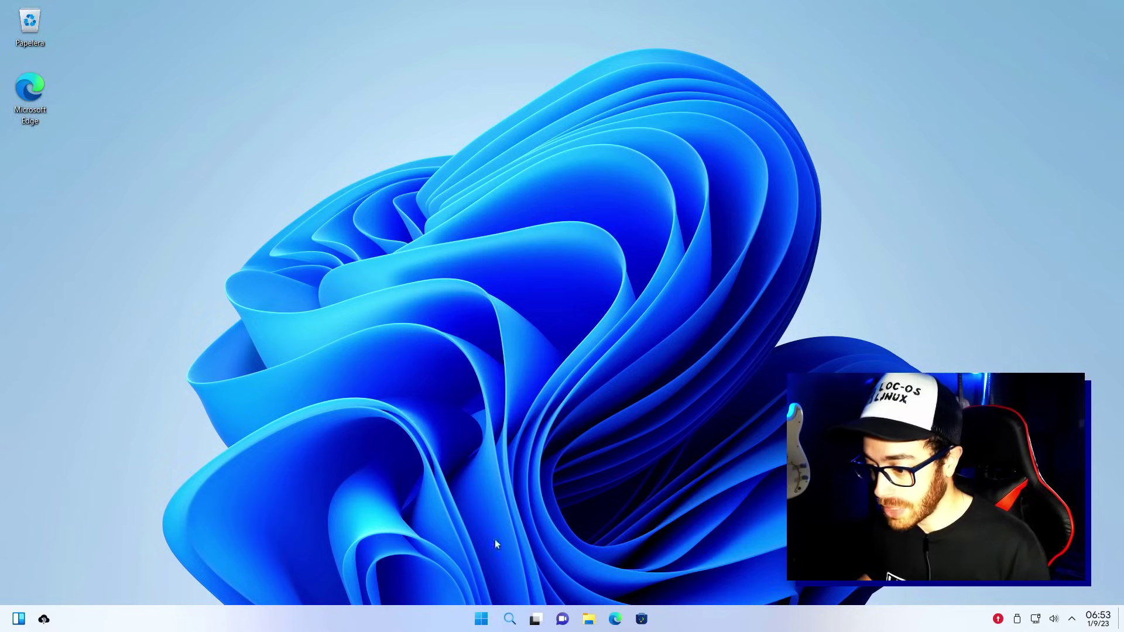
Check the memory, disk and CPU overview in Monitor del sistema on the Wubuntu desktop, and close it.
click(481, 617)
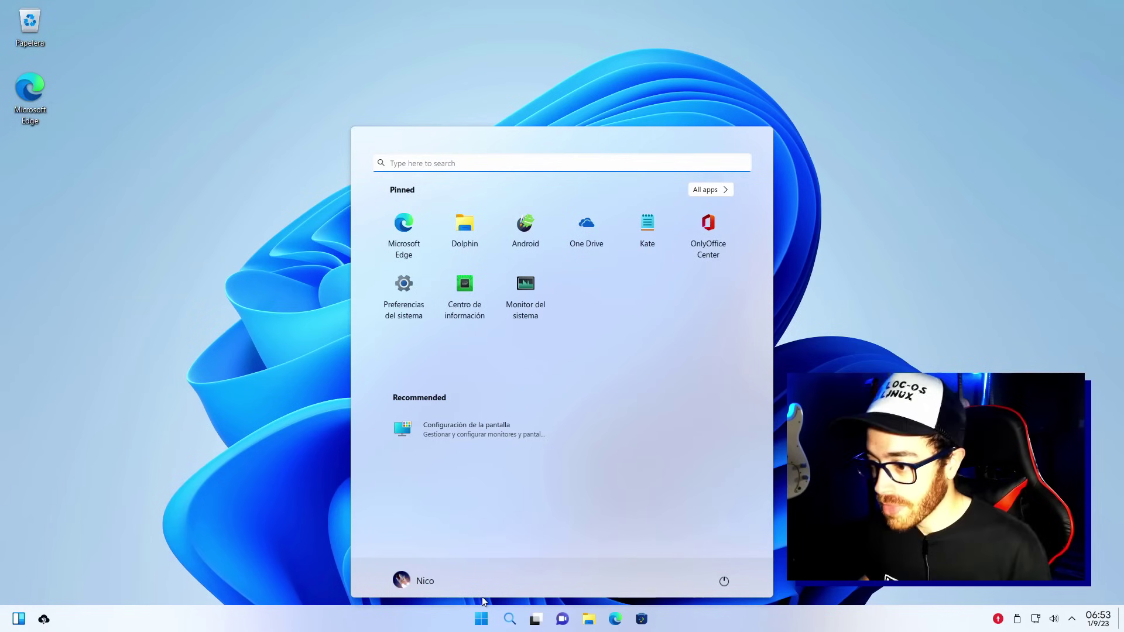
click(529, 302)
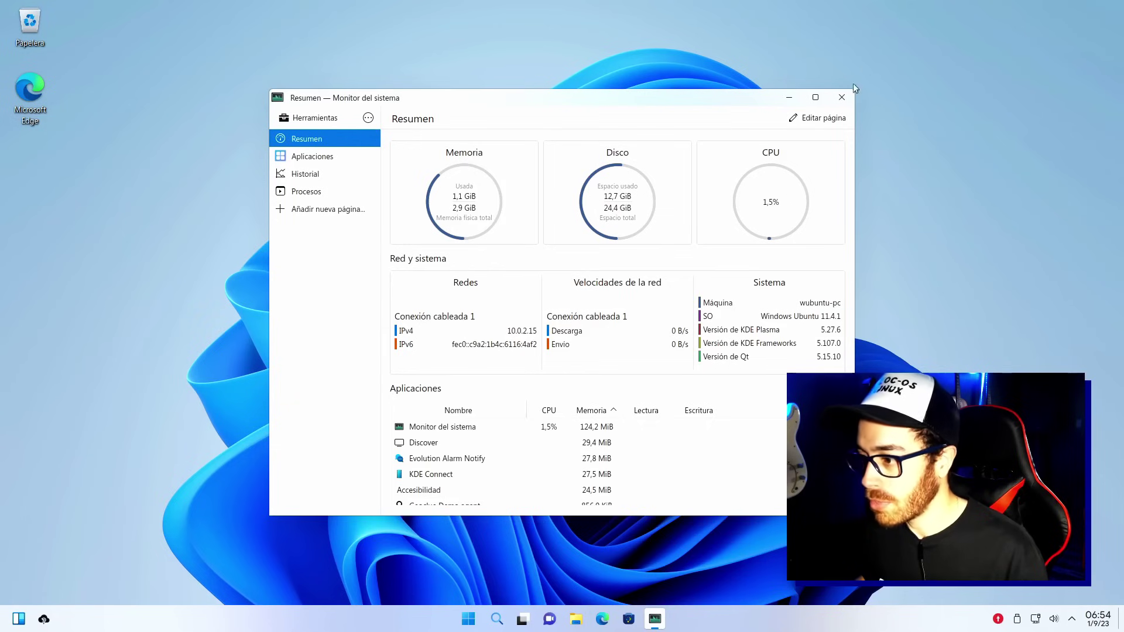
click(842, 97)
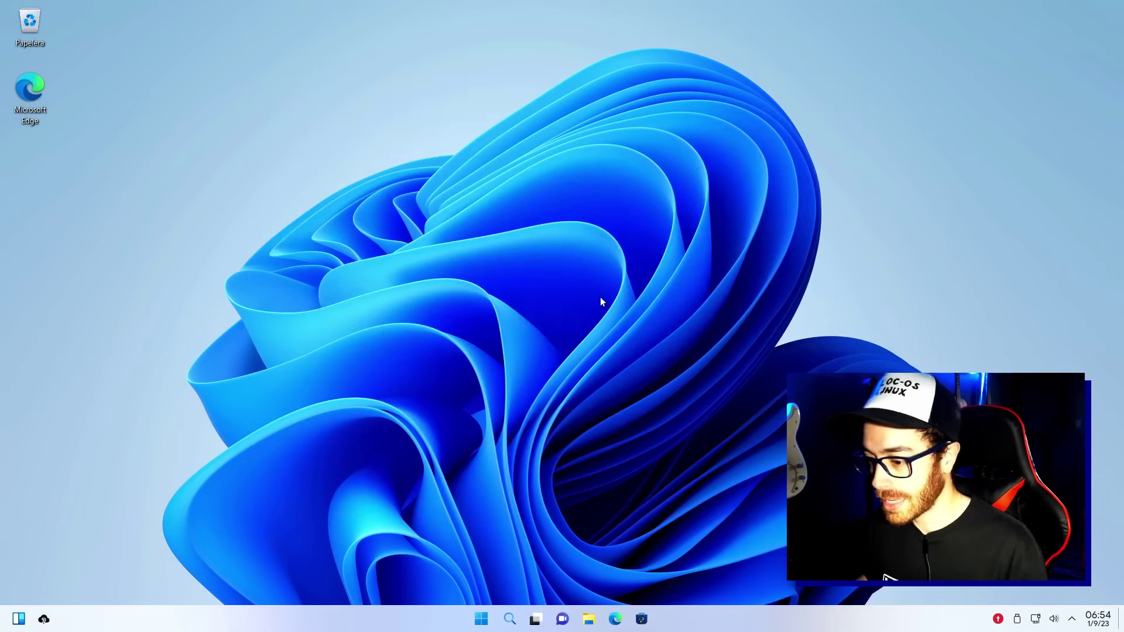
View the personal folder in the Dolphin file manager and close it.
click(481, 621)
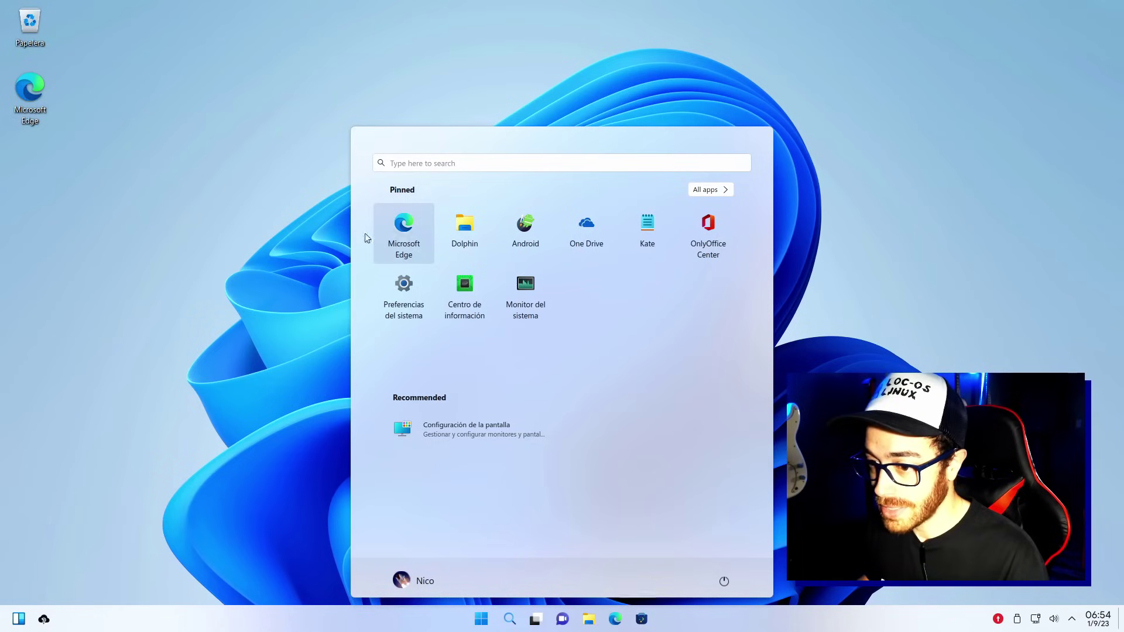
click(466, 230)
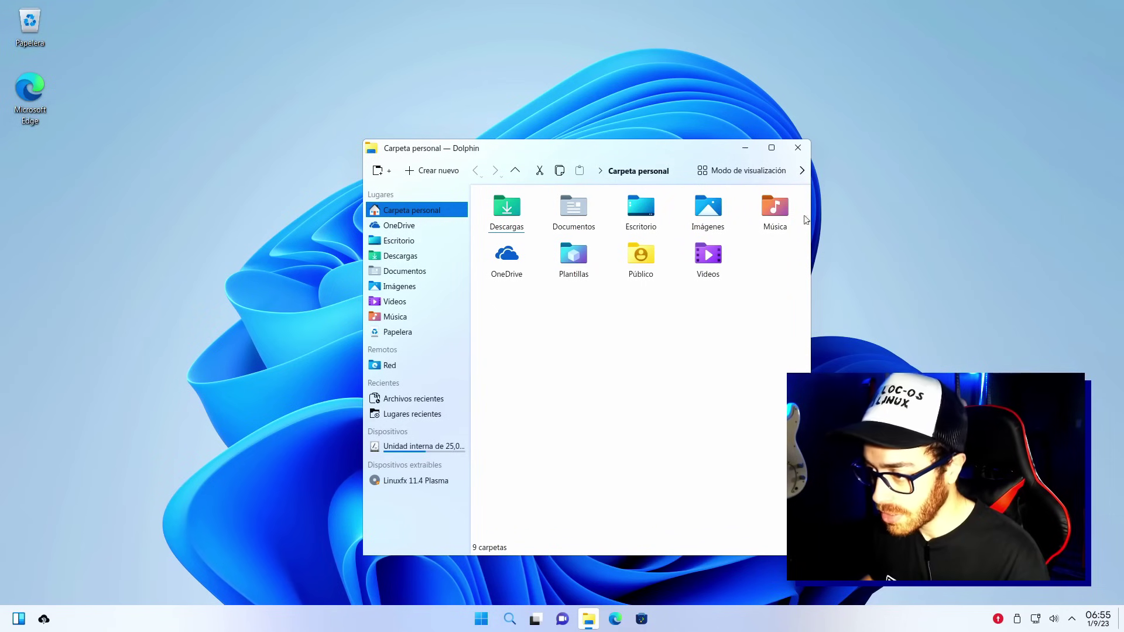
click(798, 148)
Start Microsoft Edge and complete its first-run setup with the Inspirador new tab layout, skipping the sync sign-in.
double_click(30, 94)
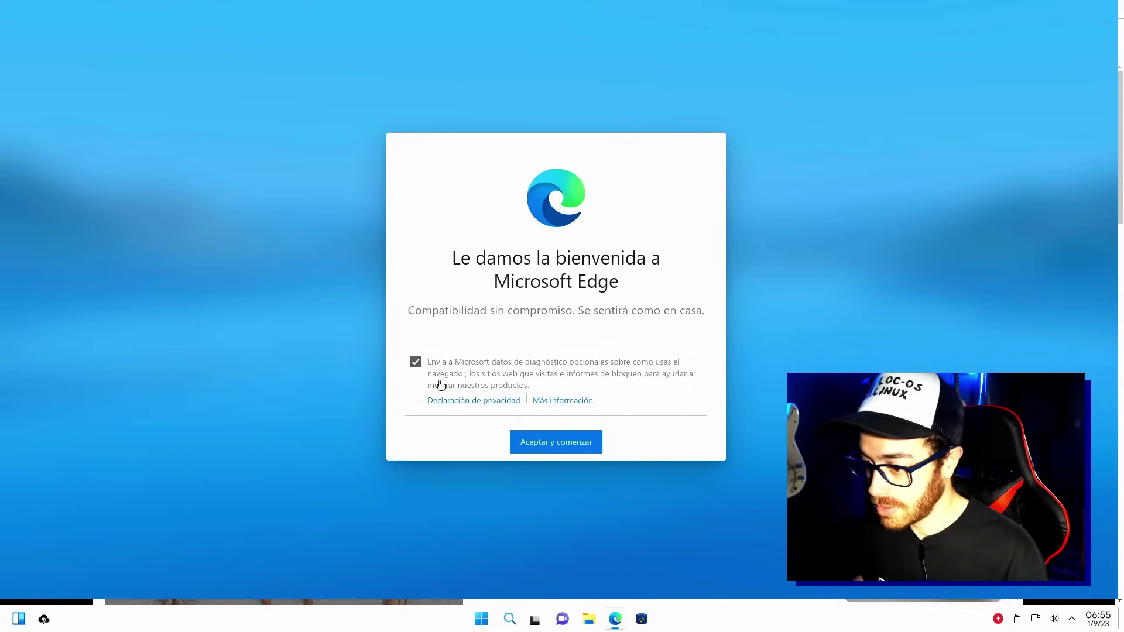
click(577, 446)
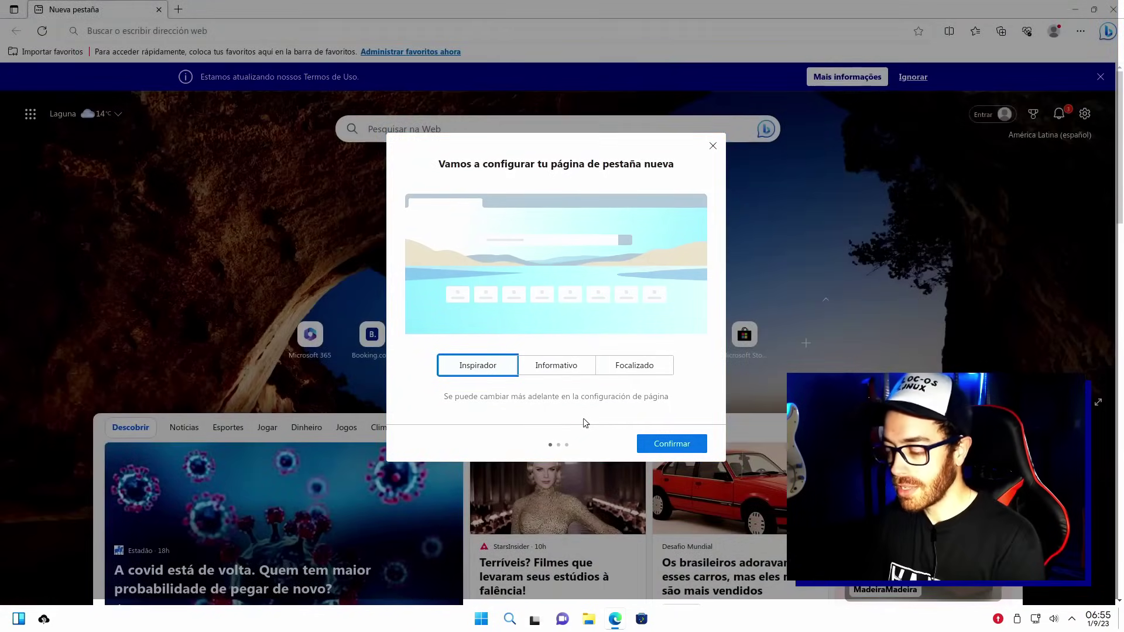
click(559, 367)
click(662, 373)
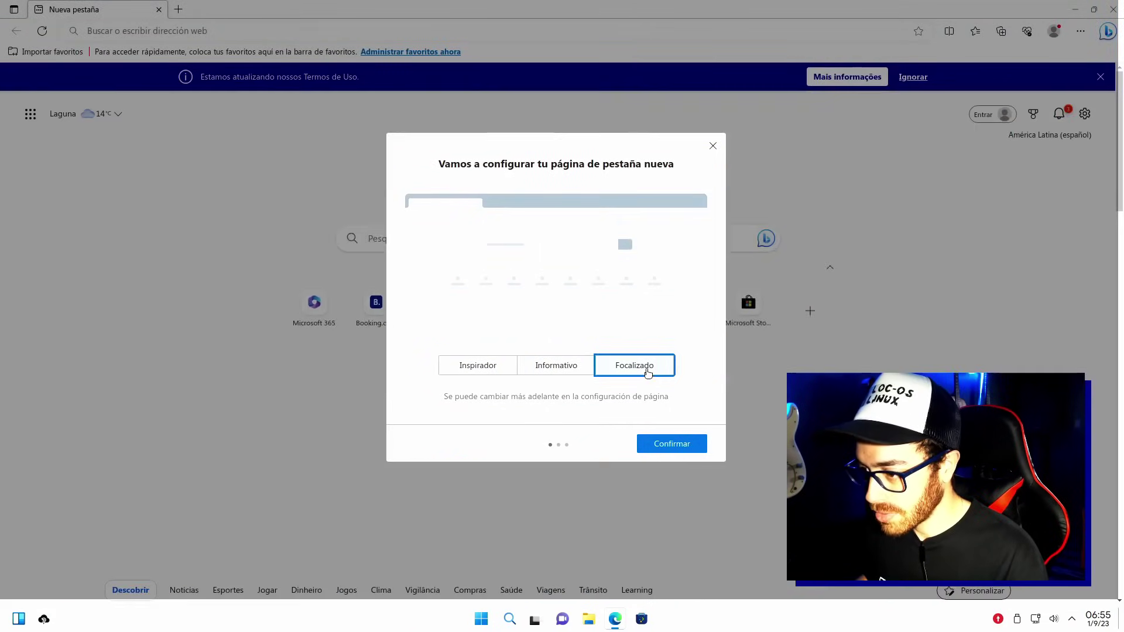
click(475, 364)
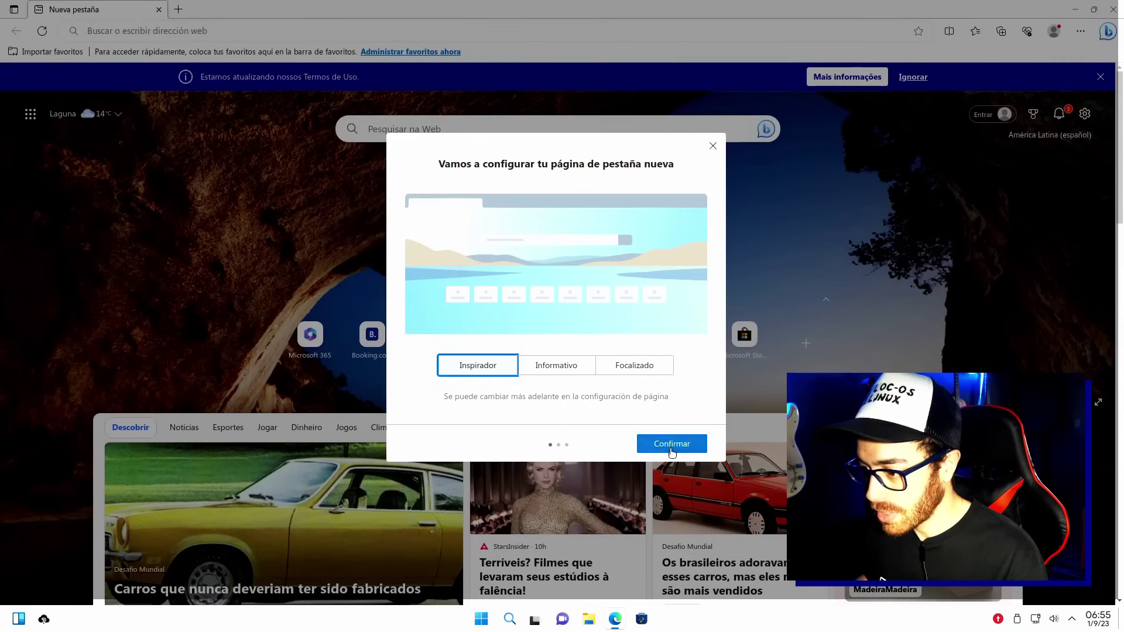
click(671, 445)
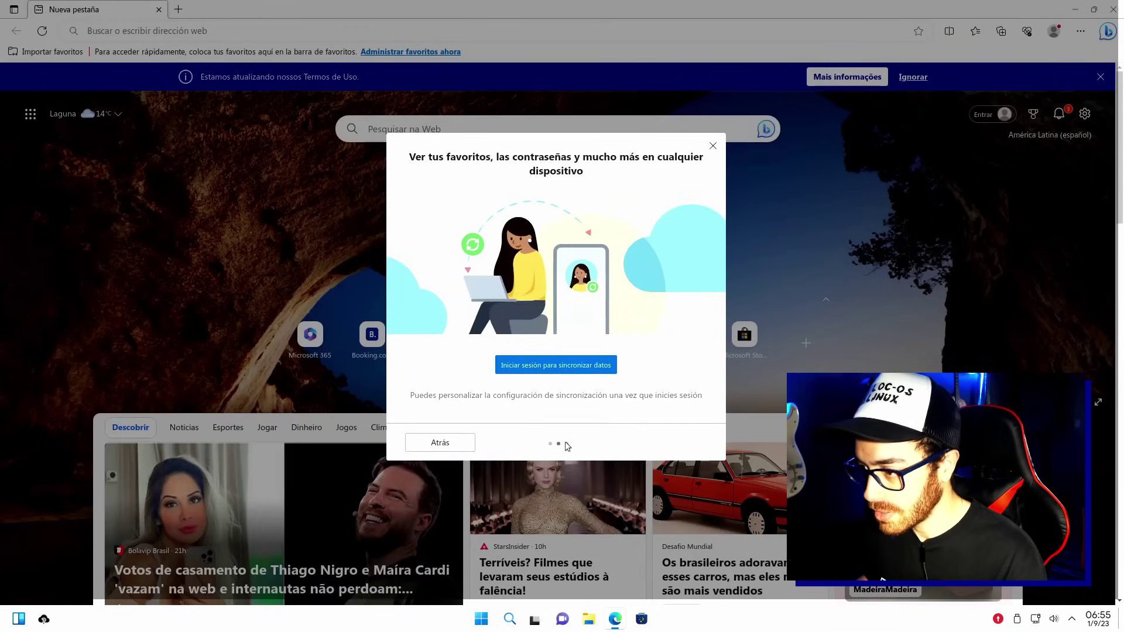
click(712, 145)
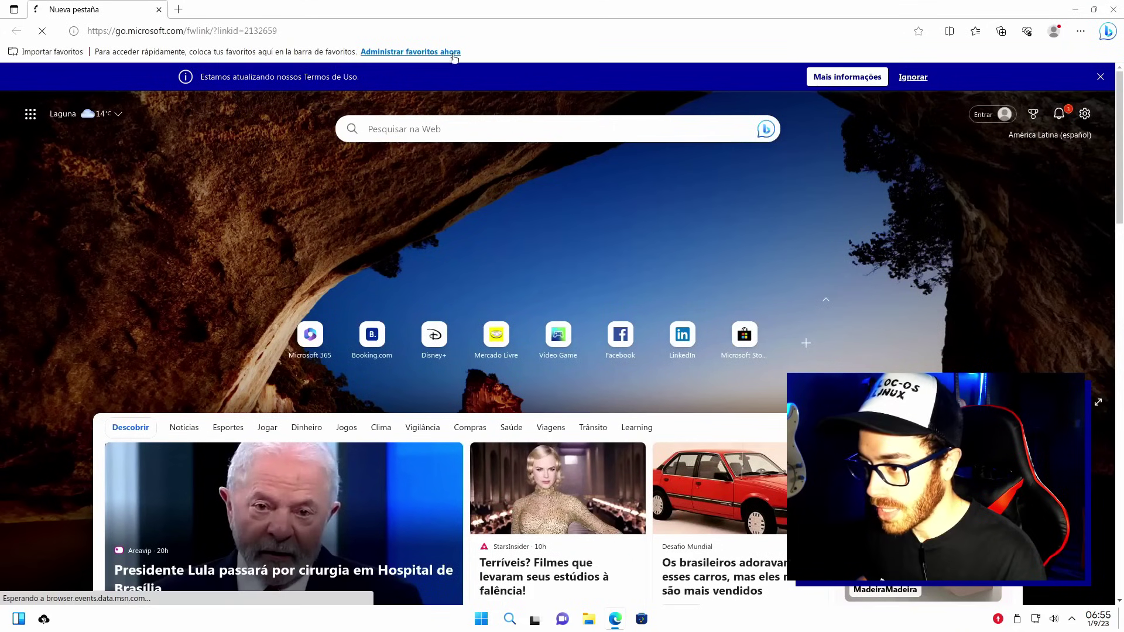
Go to google.com in the browser.
click(467, 24)
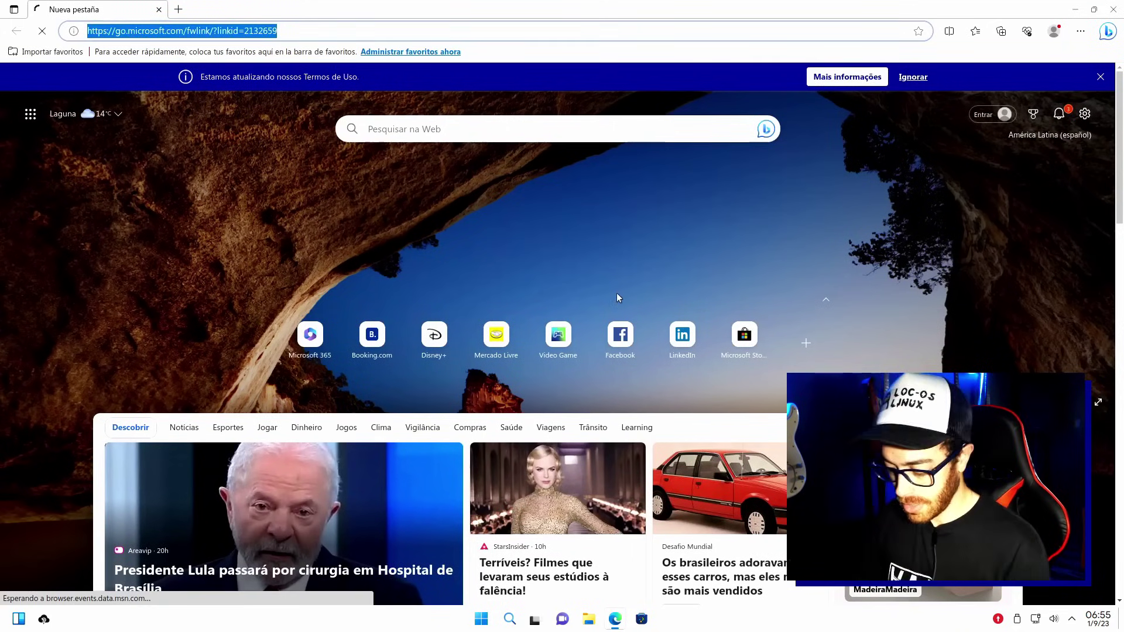
text(google)
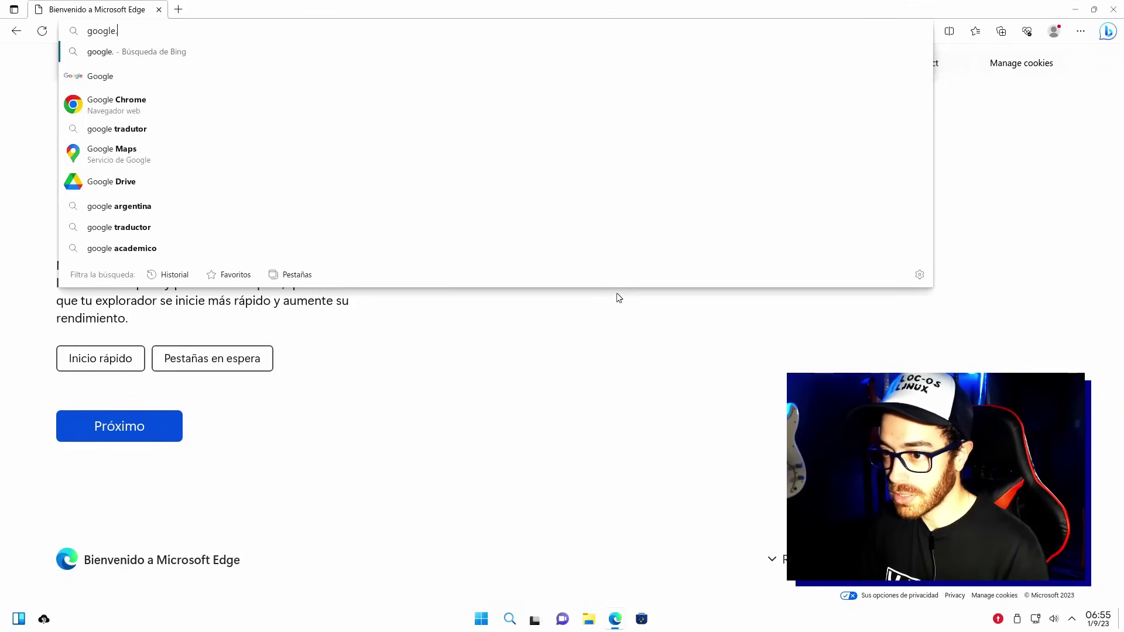
text(.com)
key(Return)
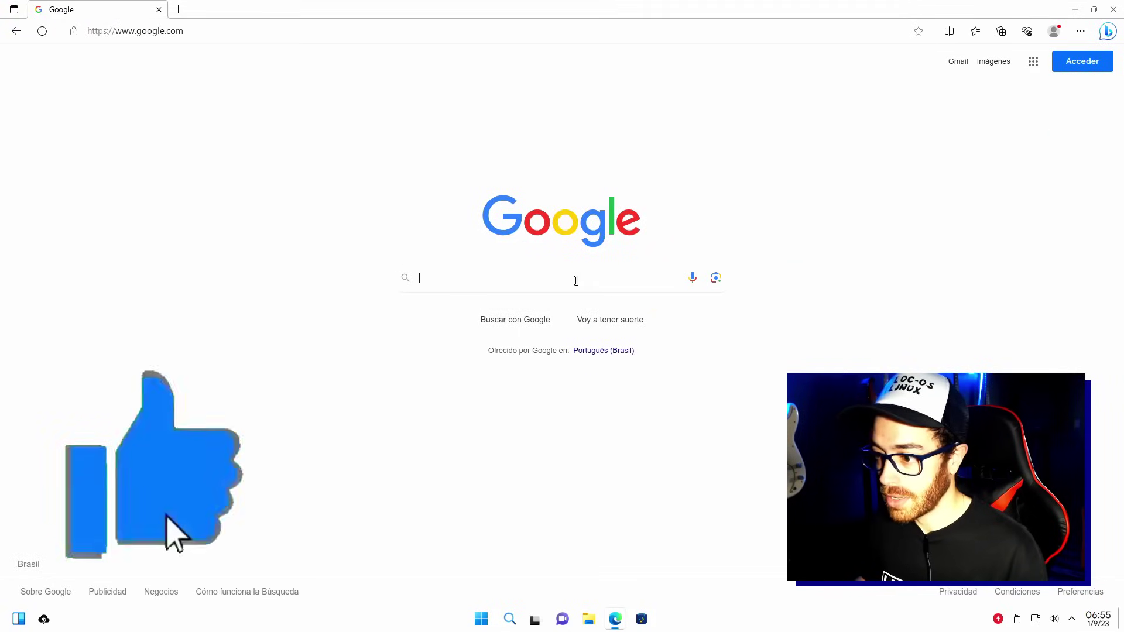
Search Google for Wubuntu and open the wubuntu.org site.
text(wib)
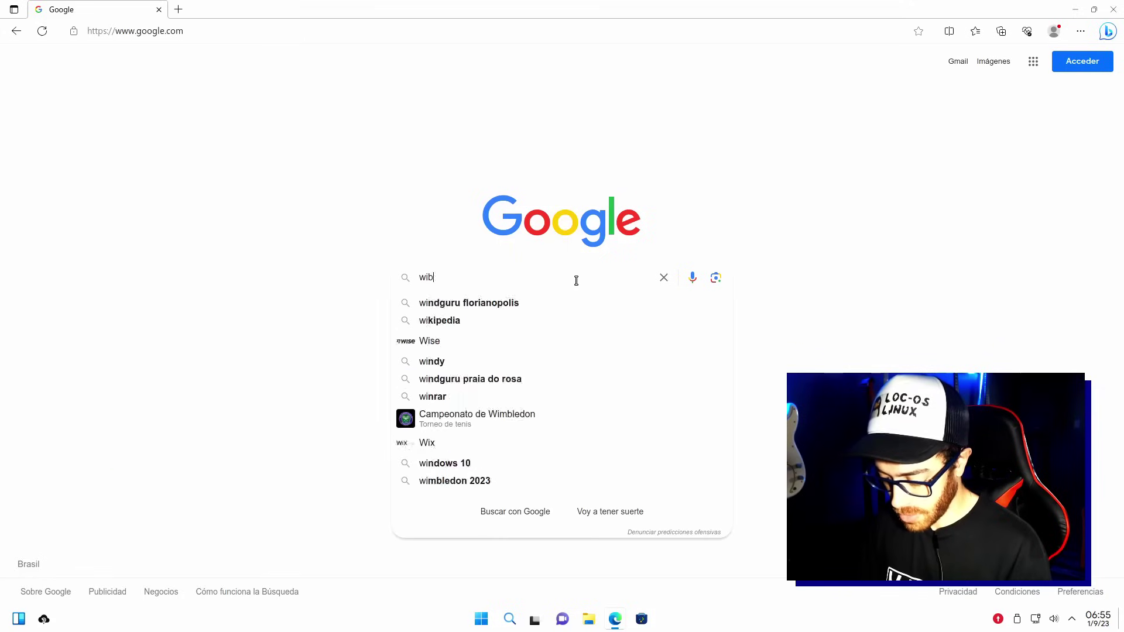
text(u)
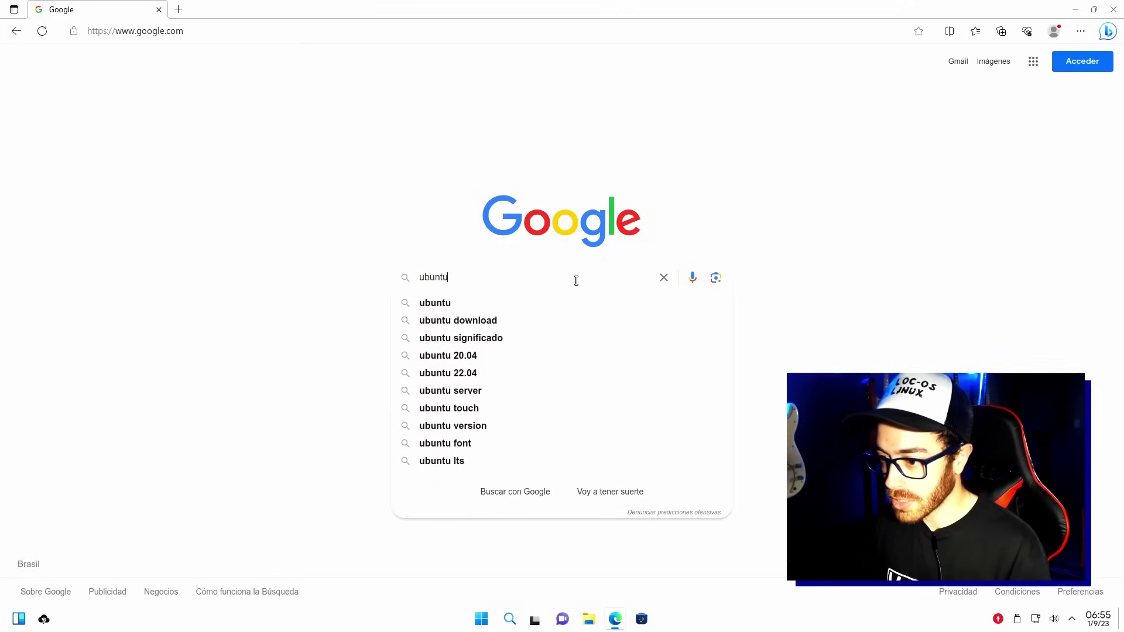
text(btuw)
key(Return)
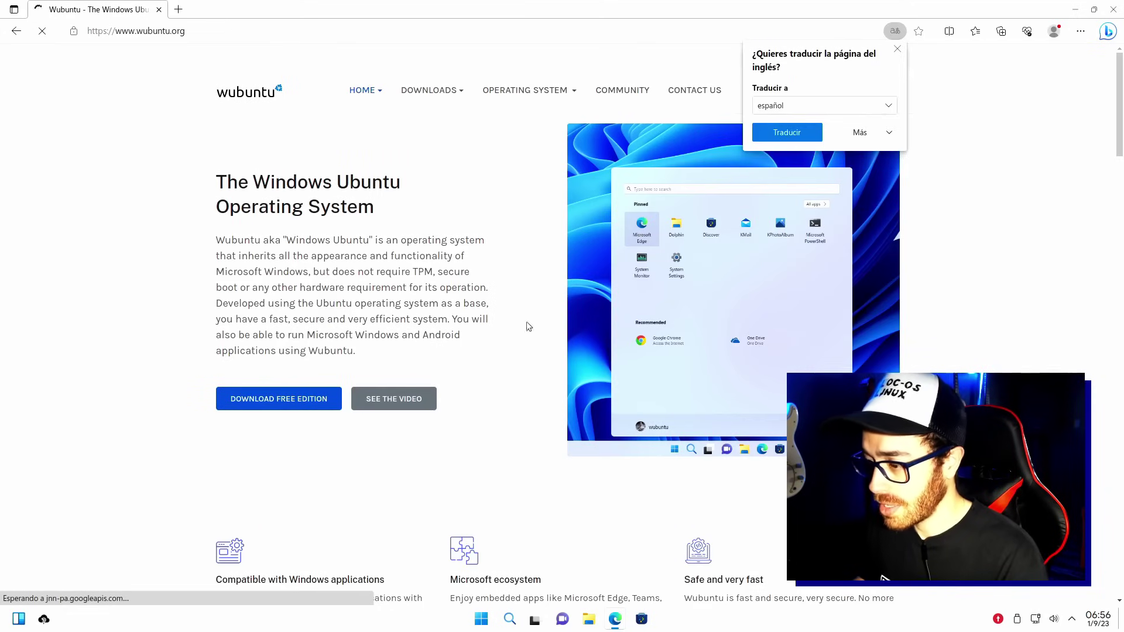
Translate the Wubuntu home page into Spanish and switch the site to its dark theme.
click(775, 132)
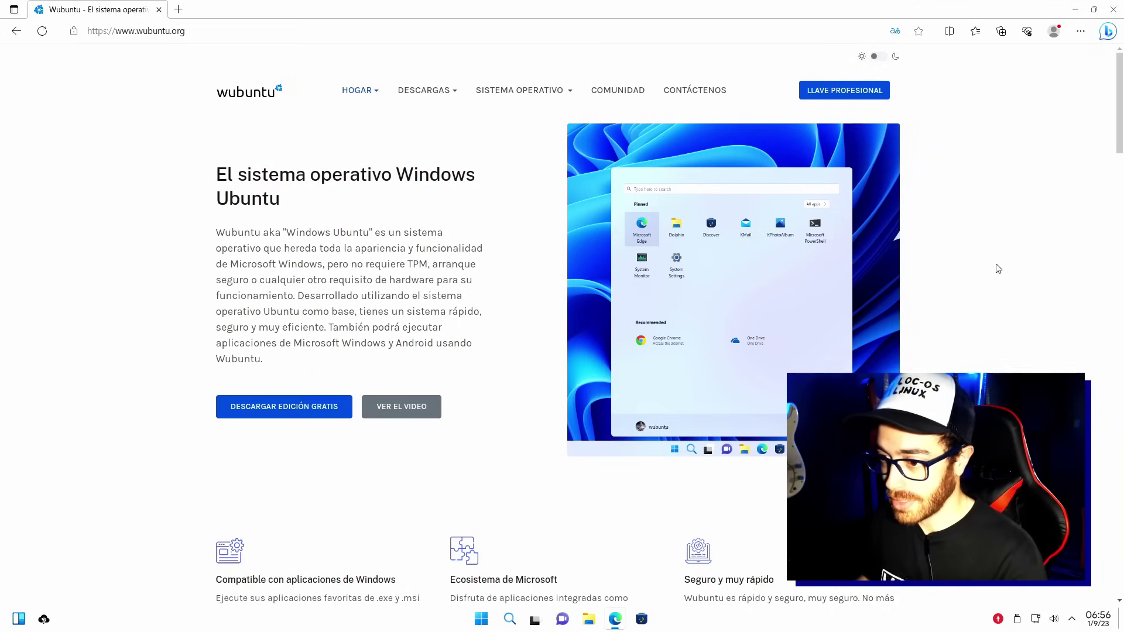
click(878, 56)
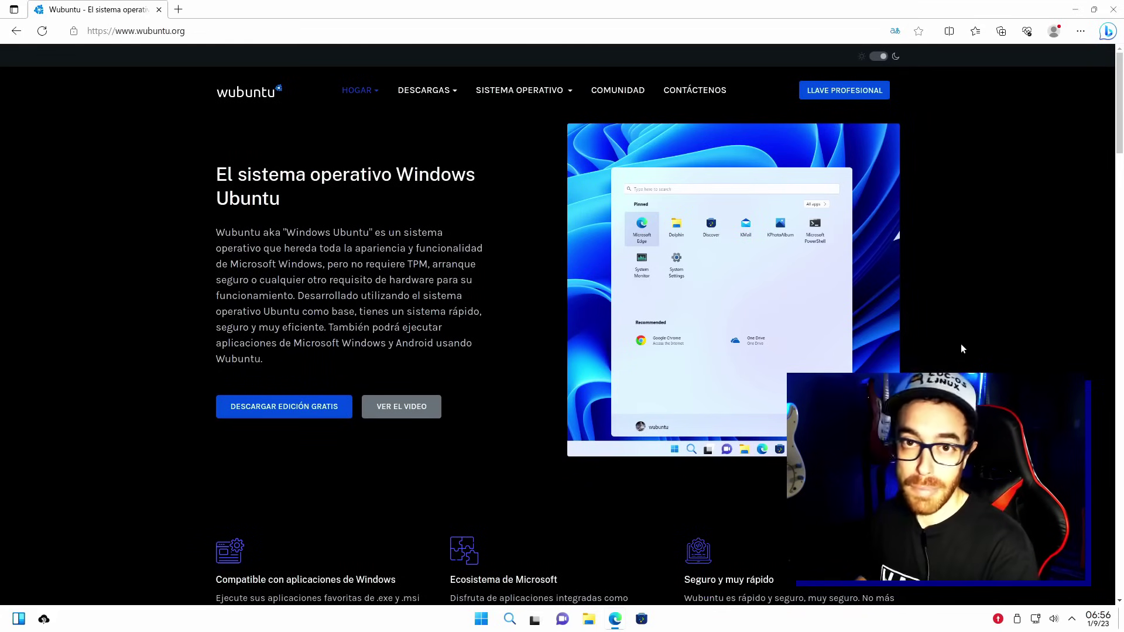
Look over the Wubuntu home page, examine the editions on the Edición Gratuita download page, and close the browser.
scroll(961, 345, down, 4)
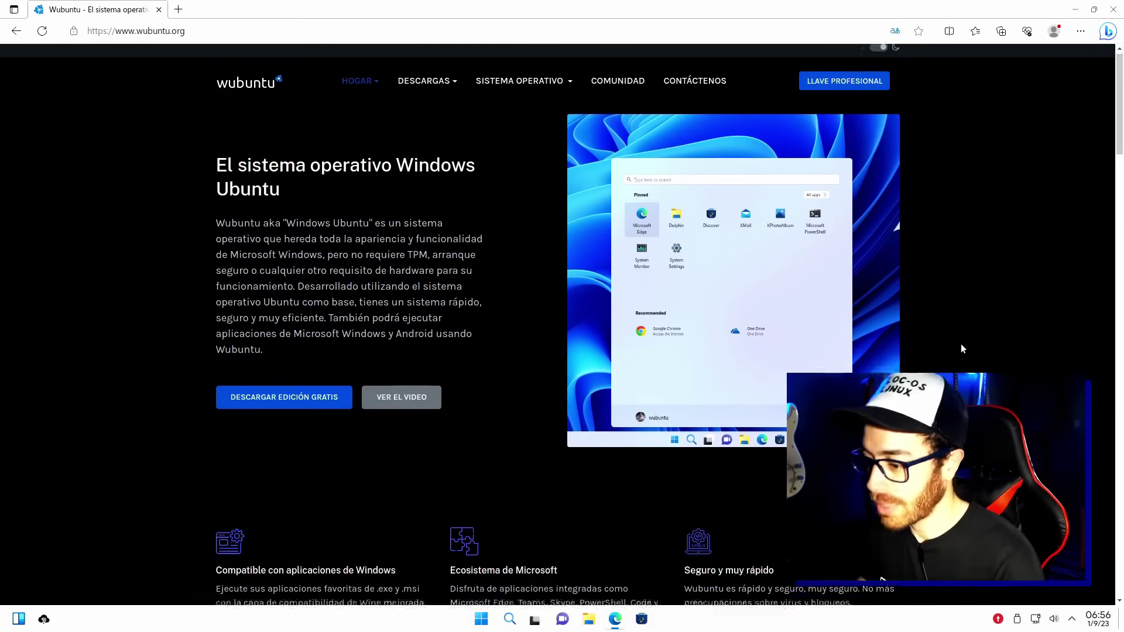
scroll(961, 348, down, 10)
scroll(961, 349, up, 6)
scroll(961, 343, up, 9)
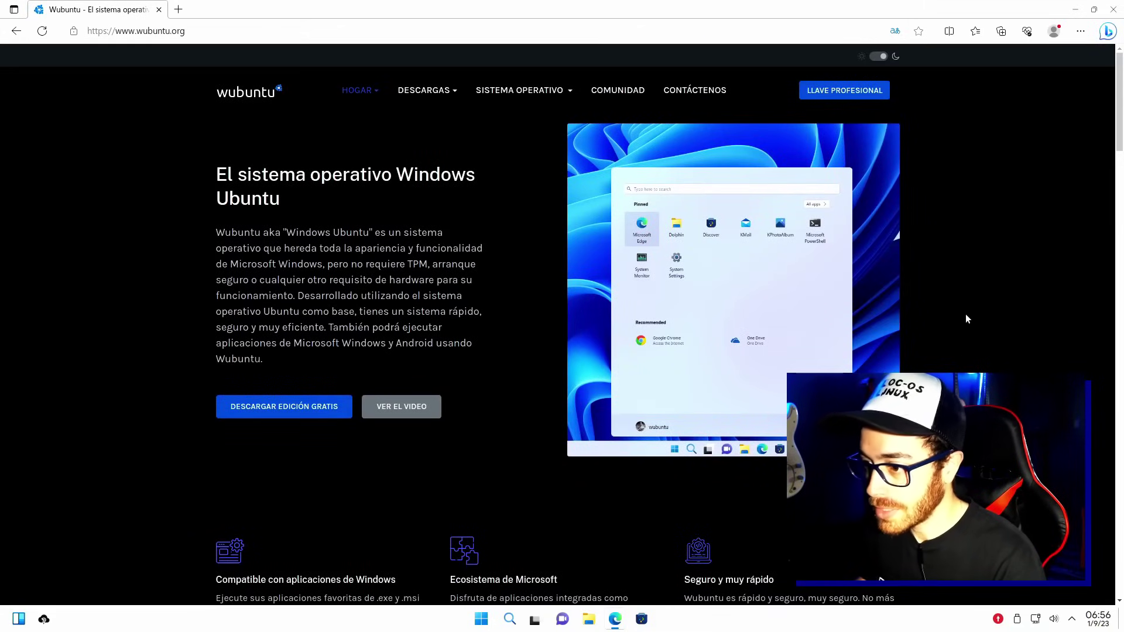
mouse_move(419, 97)
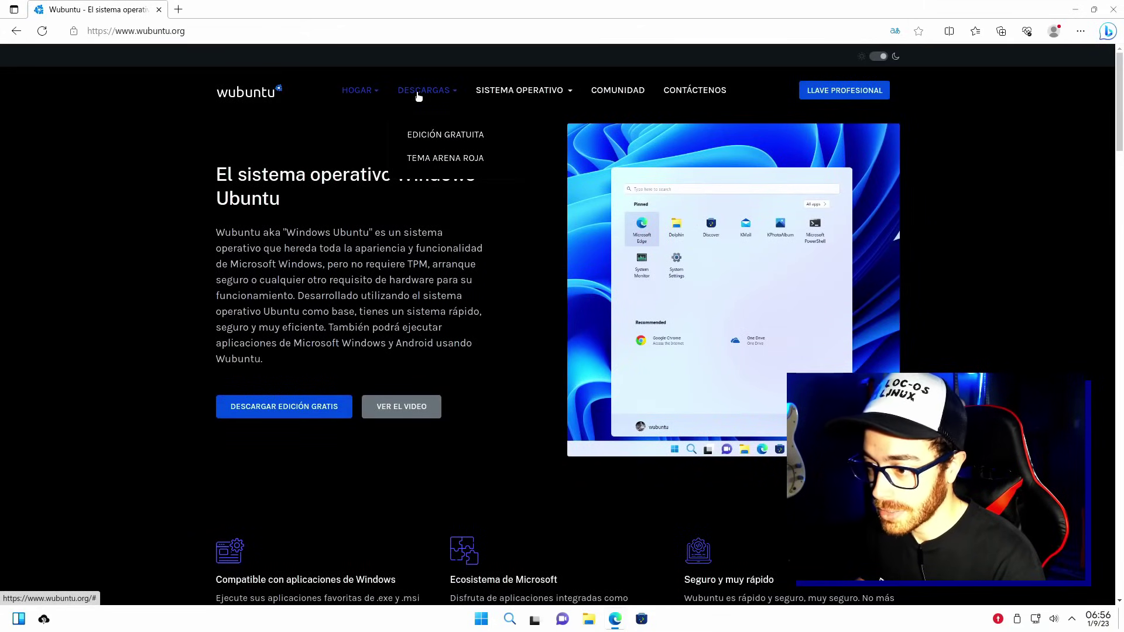
click(471, 133)
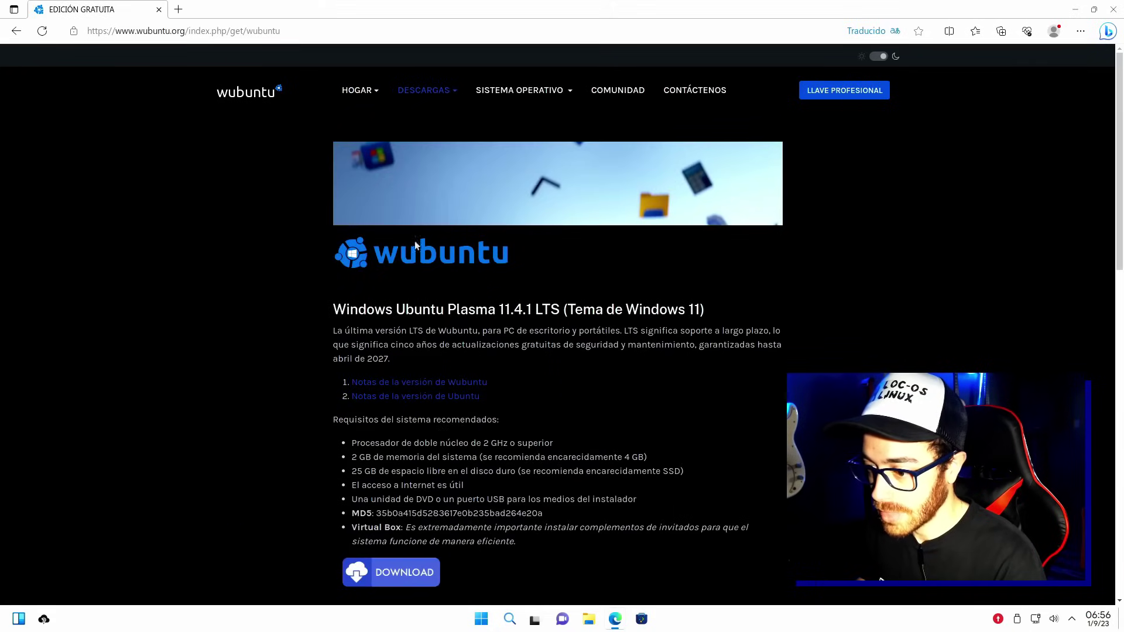
scroll(332, 276, down, 1)
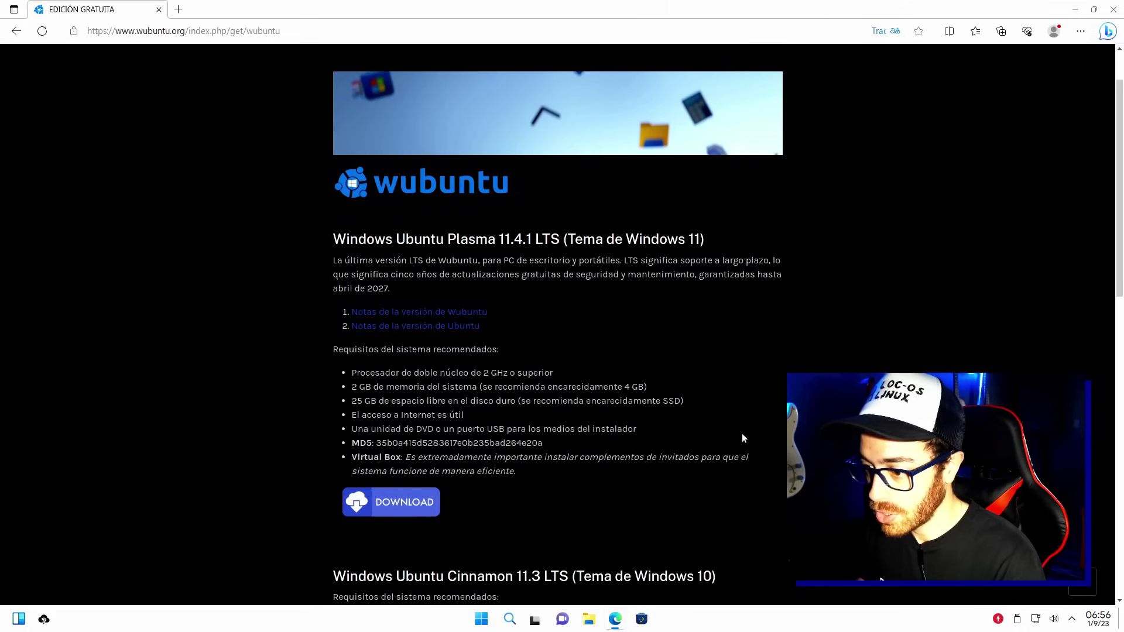
scroll(742, 438, down, 4)
scroll(742, 437, down, 1)
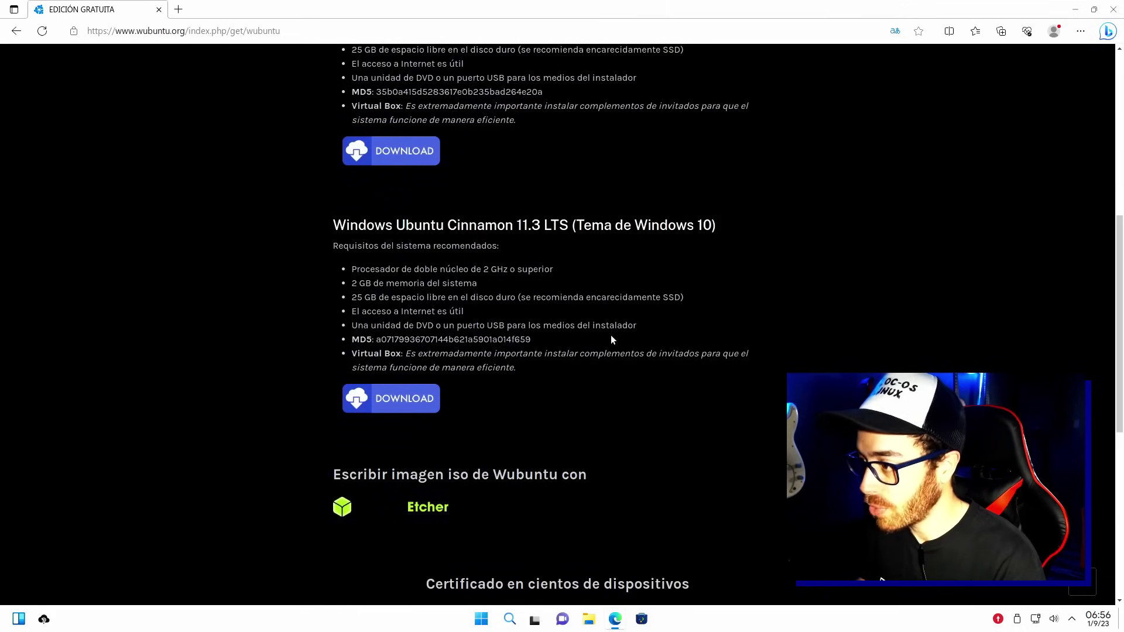
click(1112, 10)
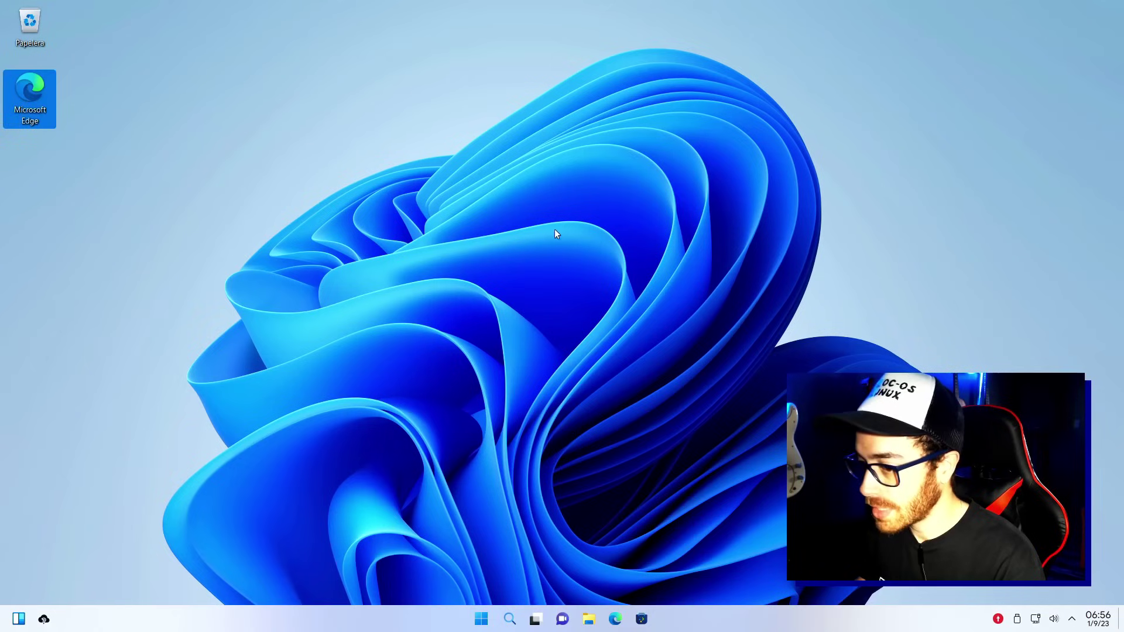
Open the desktop and background image preferences.
right_click(524, 199)
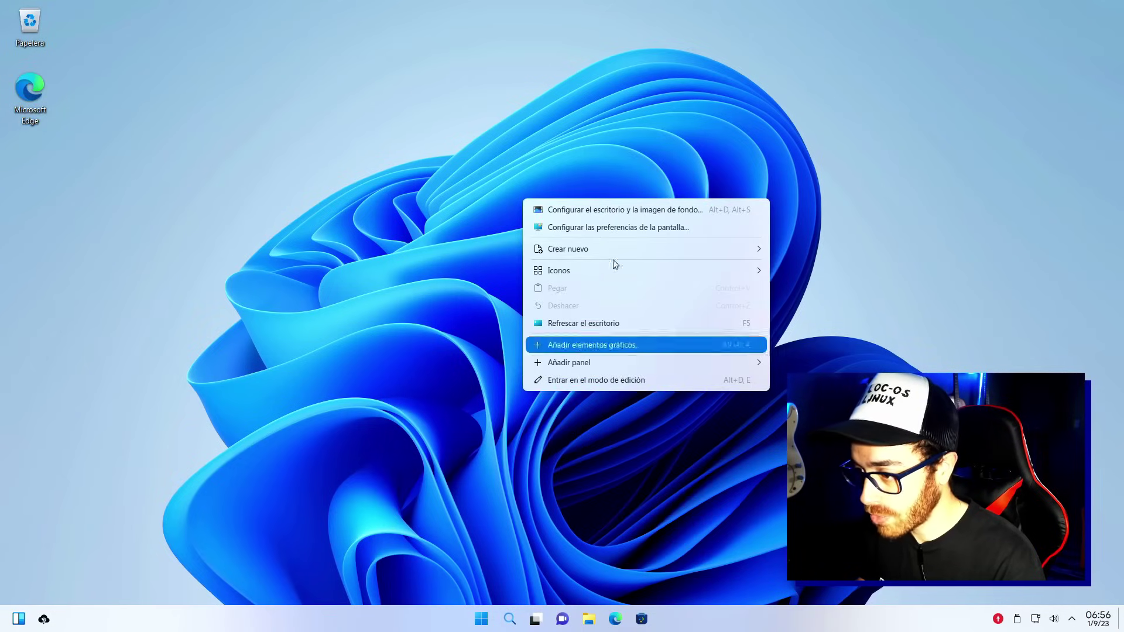
click(629, 407)
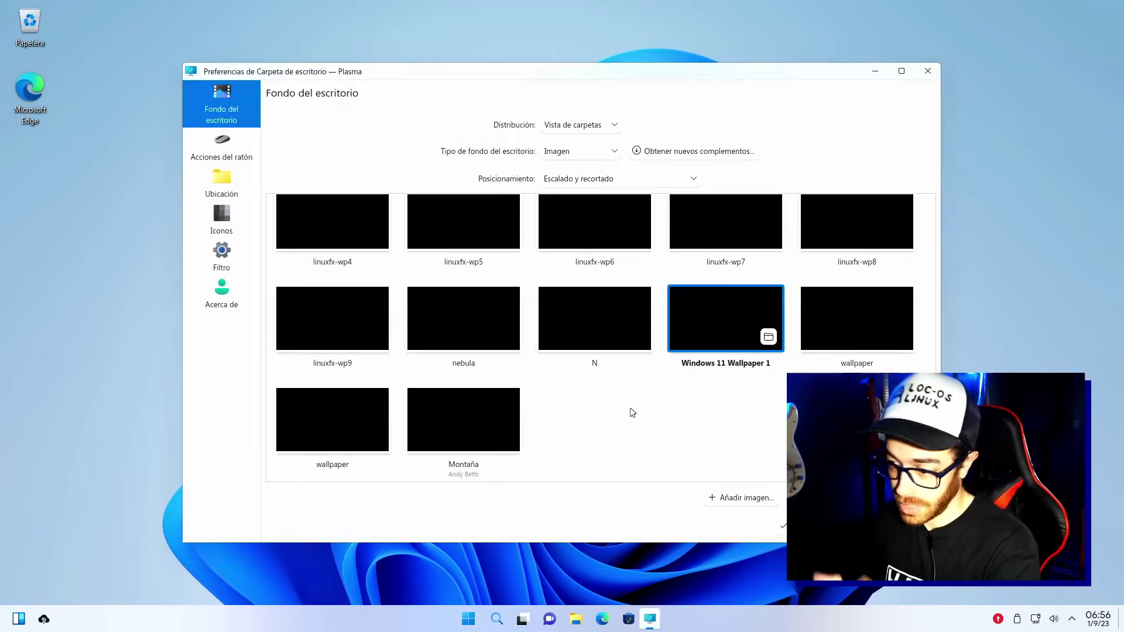
Try out several desktop backgrounds, including N, the dark blue wallpaper, nebula and fractal-flowers.
click(592, 351)
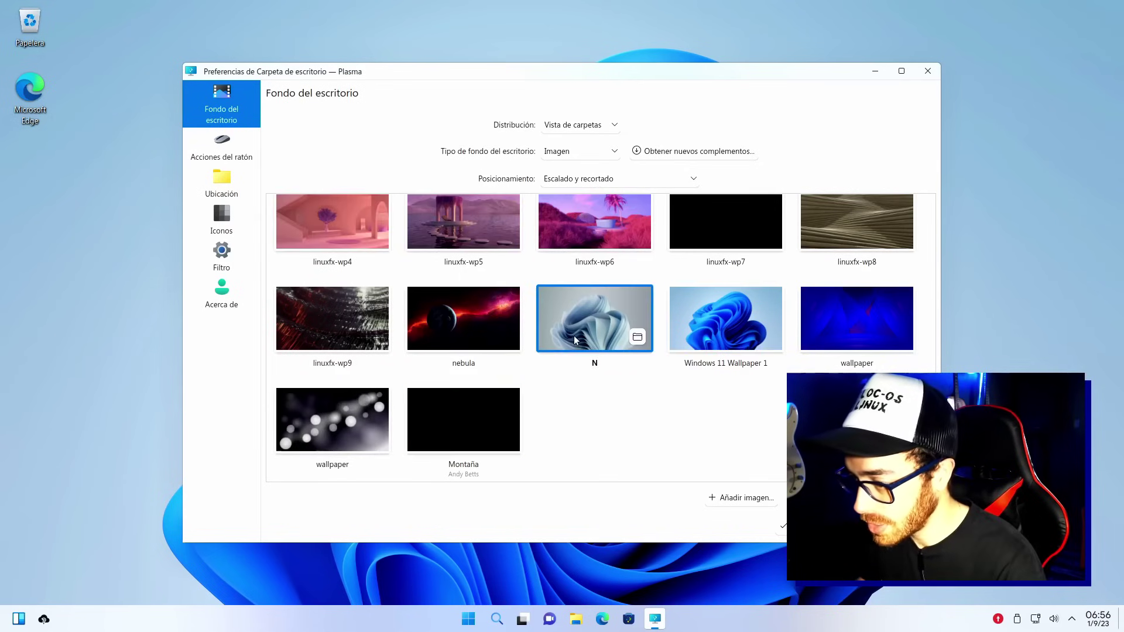
mouse_move(672, 72)
mouse_down()
mouse_move(536, 200)
mouse_move(364, 498)
mouse_move(673, 50)
mouse_up()
click(849, 312)
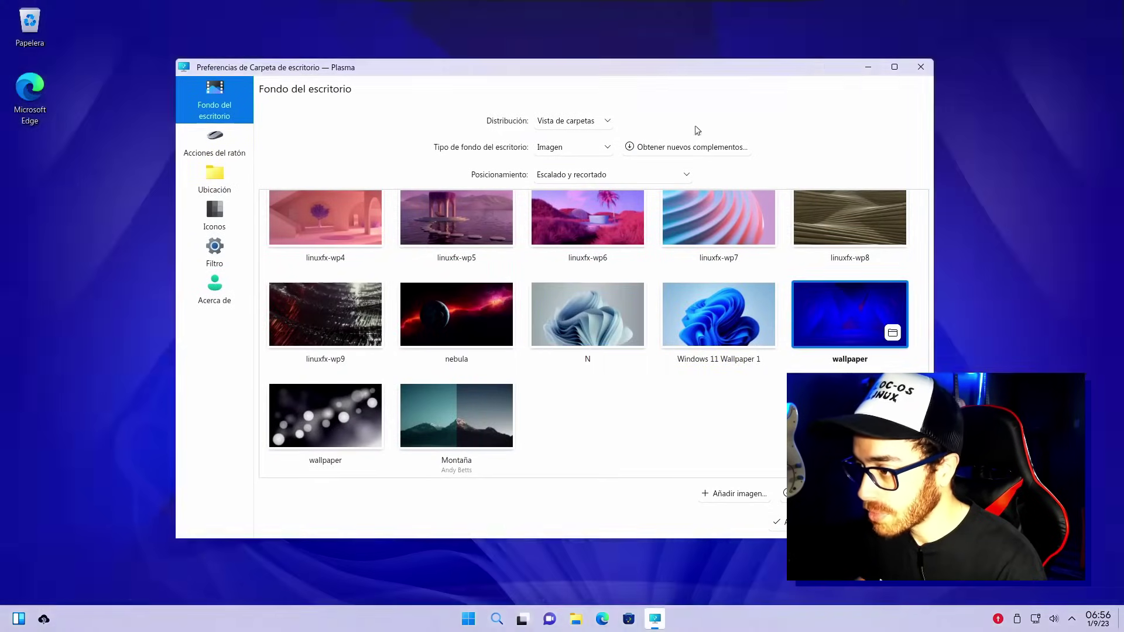
drag(807, 69, 761, 73)
click(390, 338)
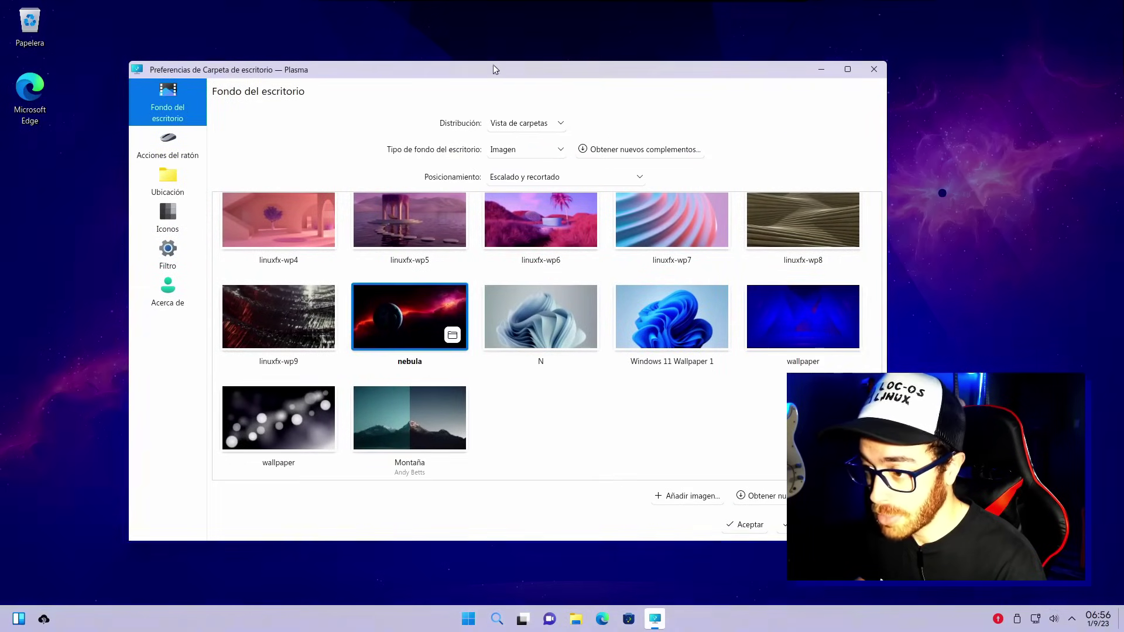
drag(493, 71, 560, 23)
scroll(625, 228, up, 1)
scroll(625, 228, up, 8)
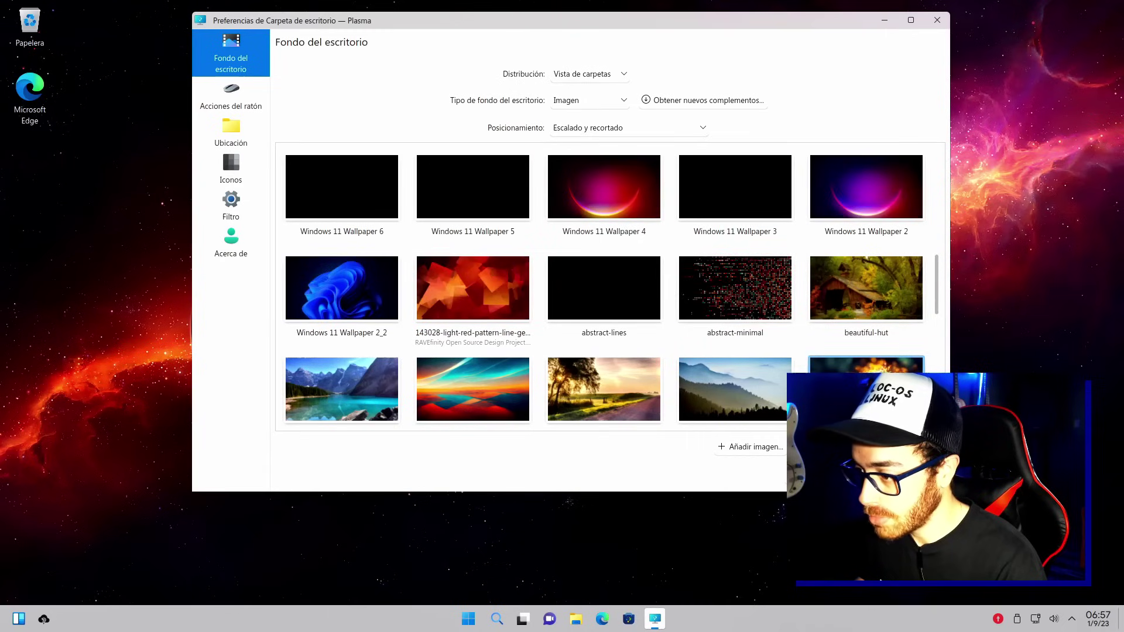
drag(756, 16, 670, 79)
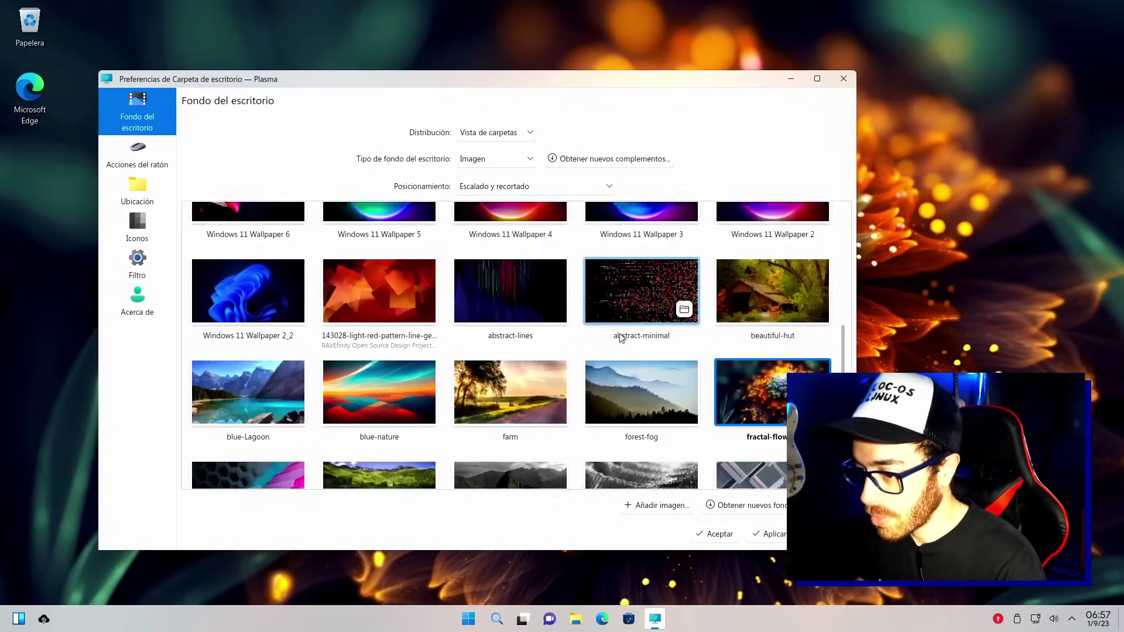
Set the desktop background to Windows 11 Wallpaper 2_2 and accept the change.
scroll(619, 333, down, 4)
scroll(233, 279, up, 4)
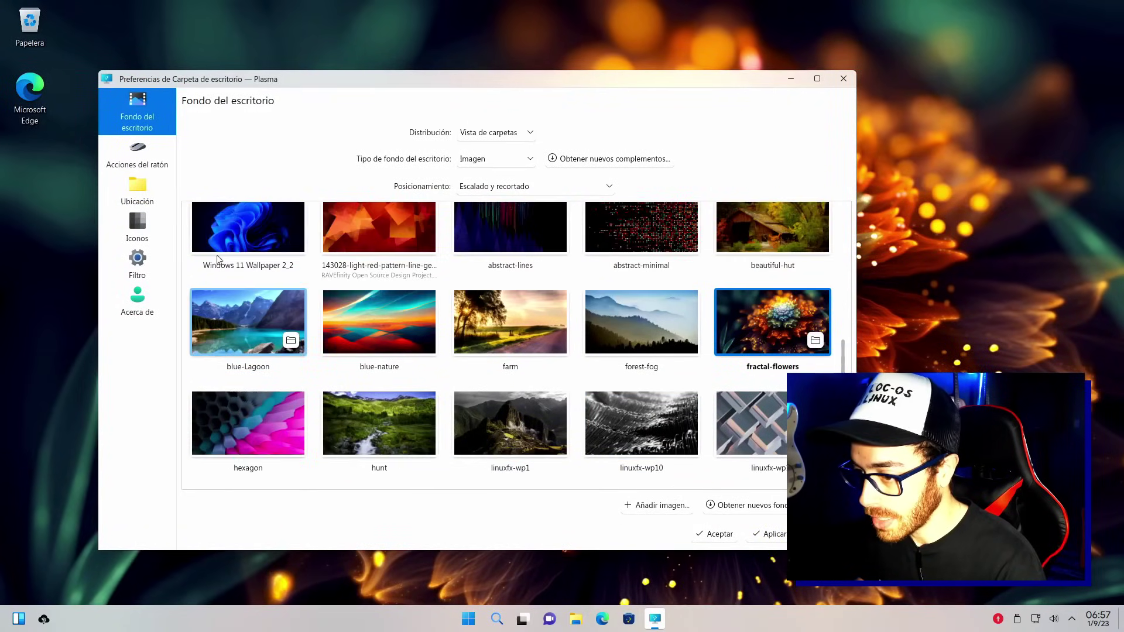
click(233, 213)
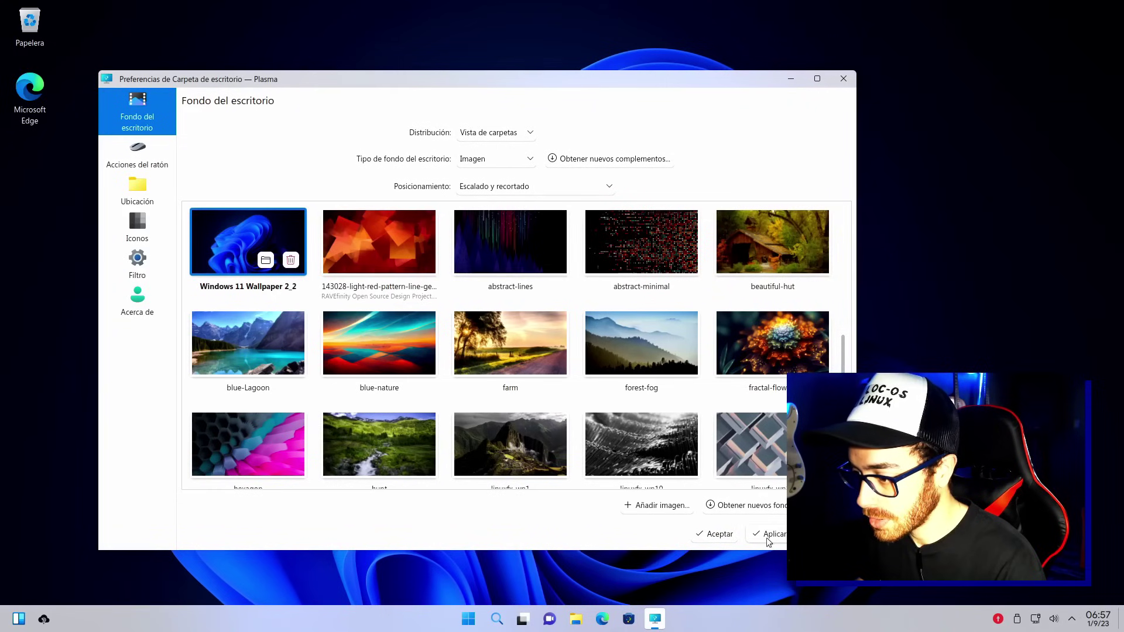
click(718, 536)
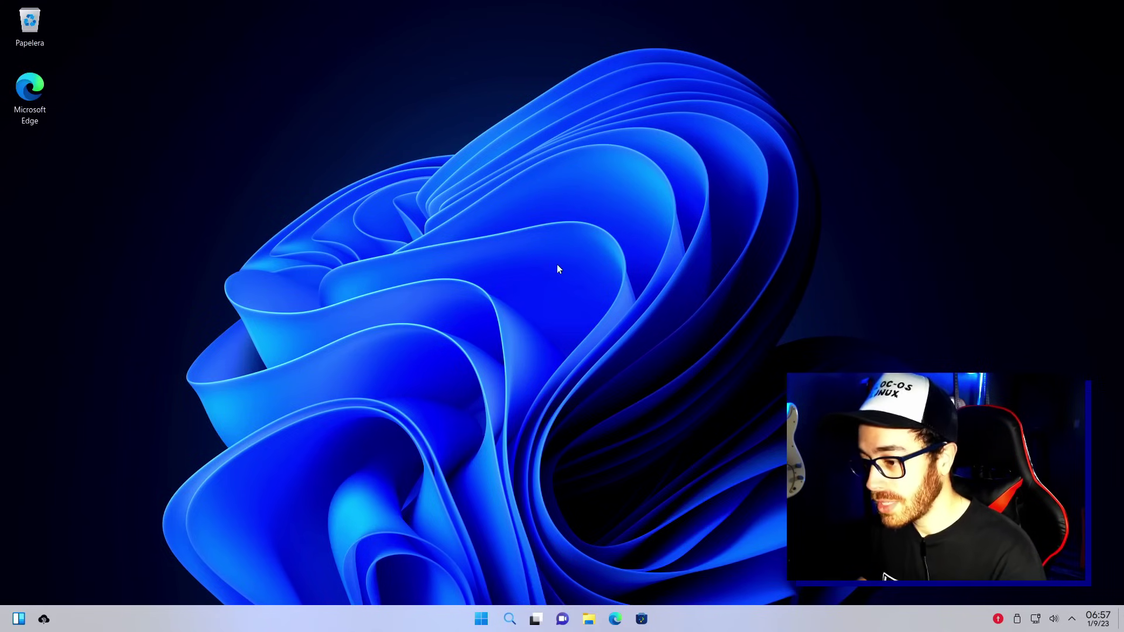
View the virtual desktops overview and close the Microsoft Teams welcome window.
click(532, 623)
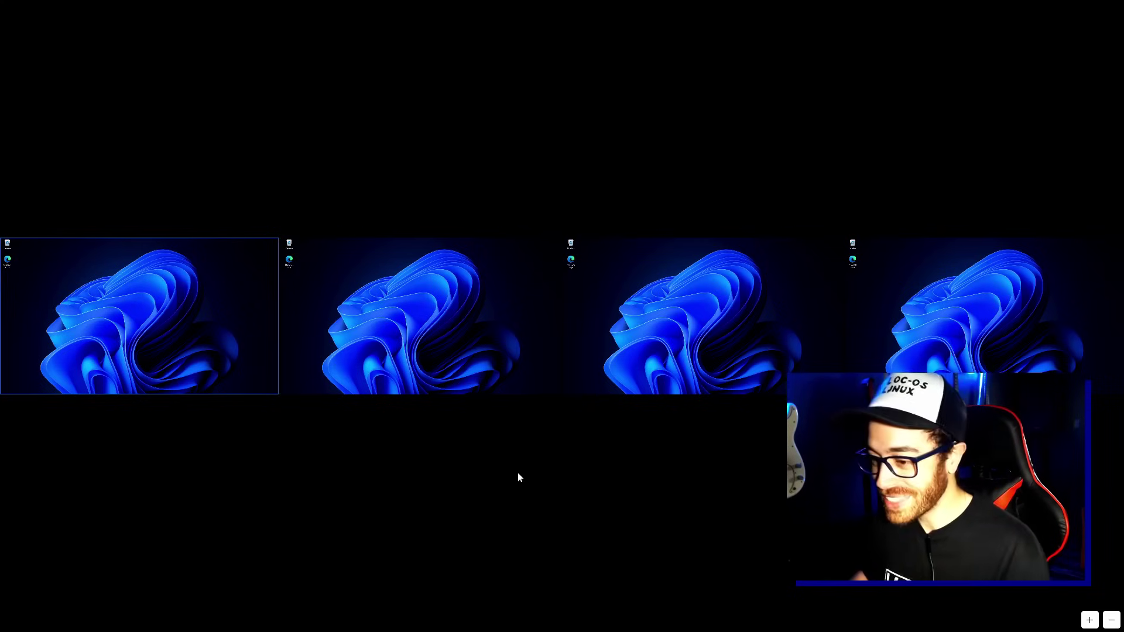
click(517, 473)
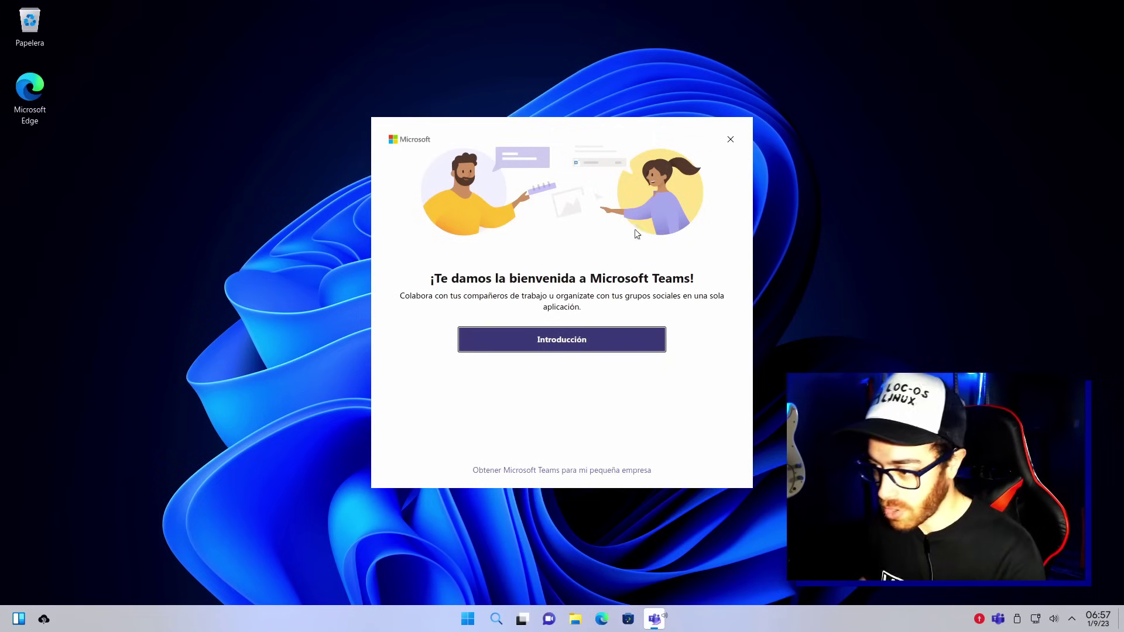
click(730, 141)
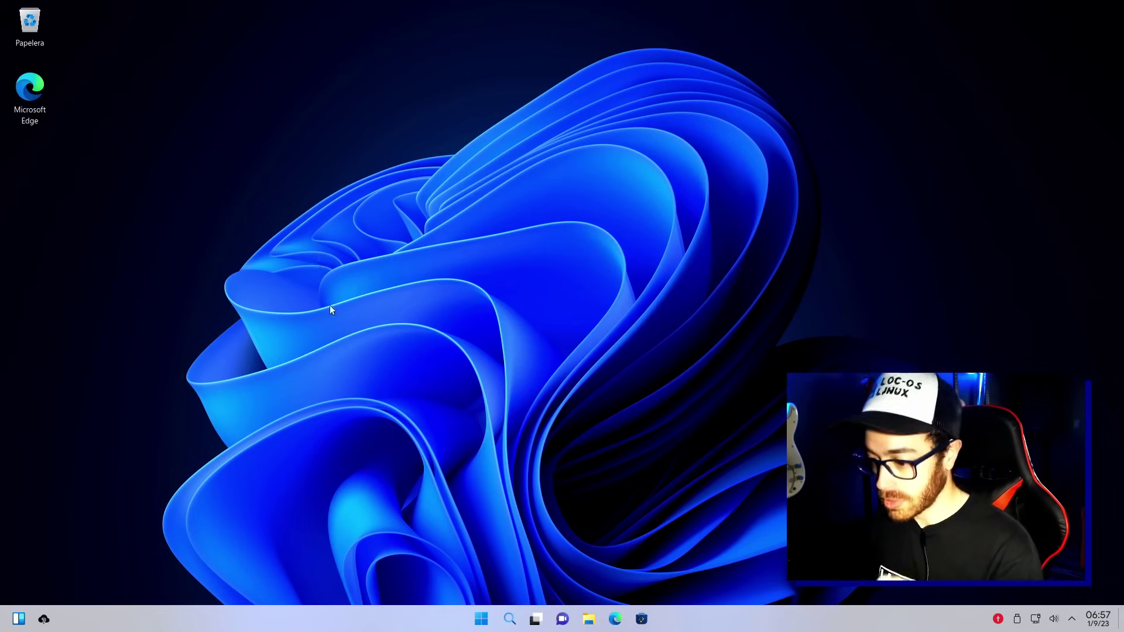
Start the Discover software store, open the Telegram Desktop page and check its available package sources.
click(614, 619)
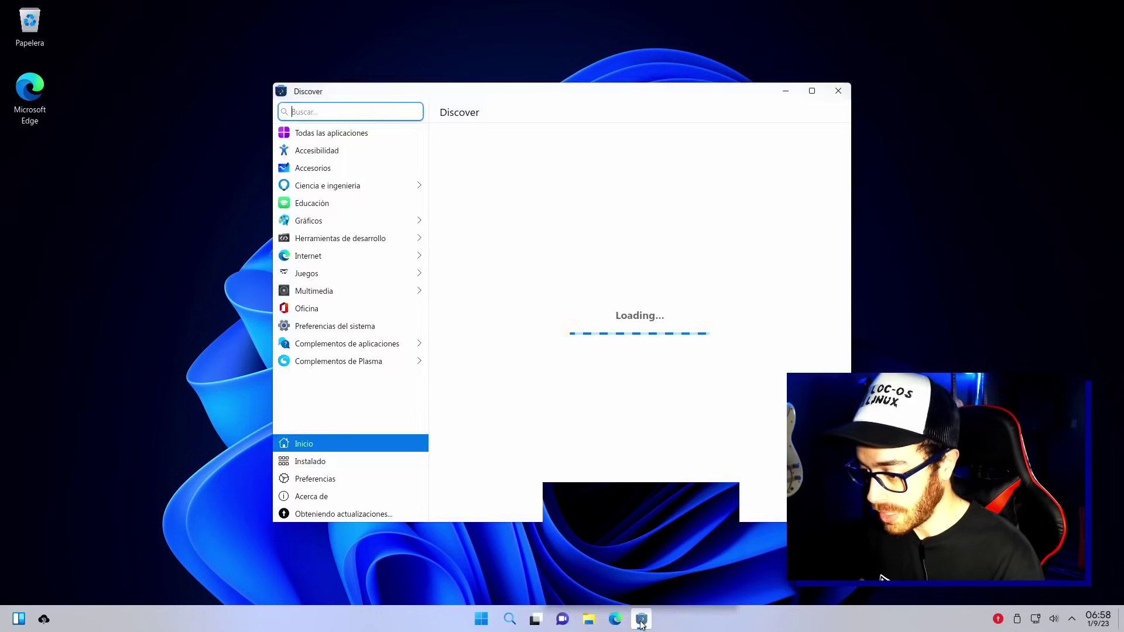
mouse_move(640, 624)
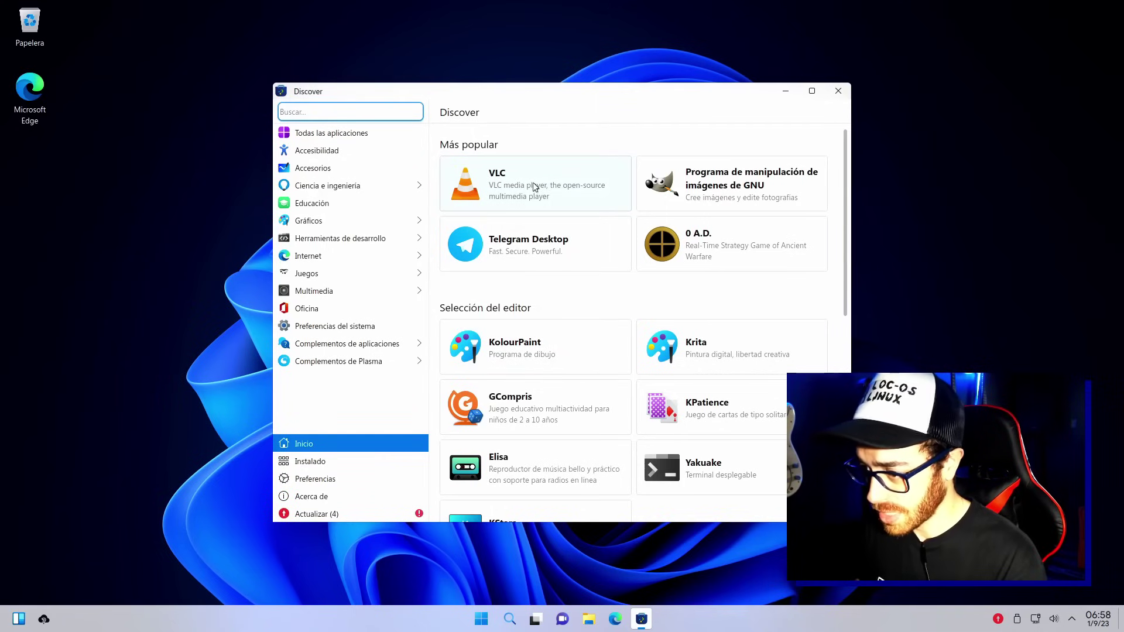
click(530, 253)
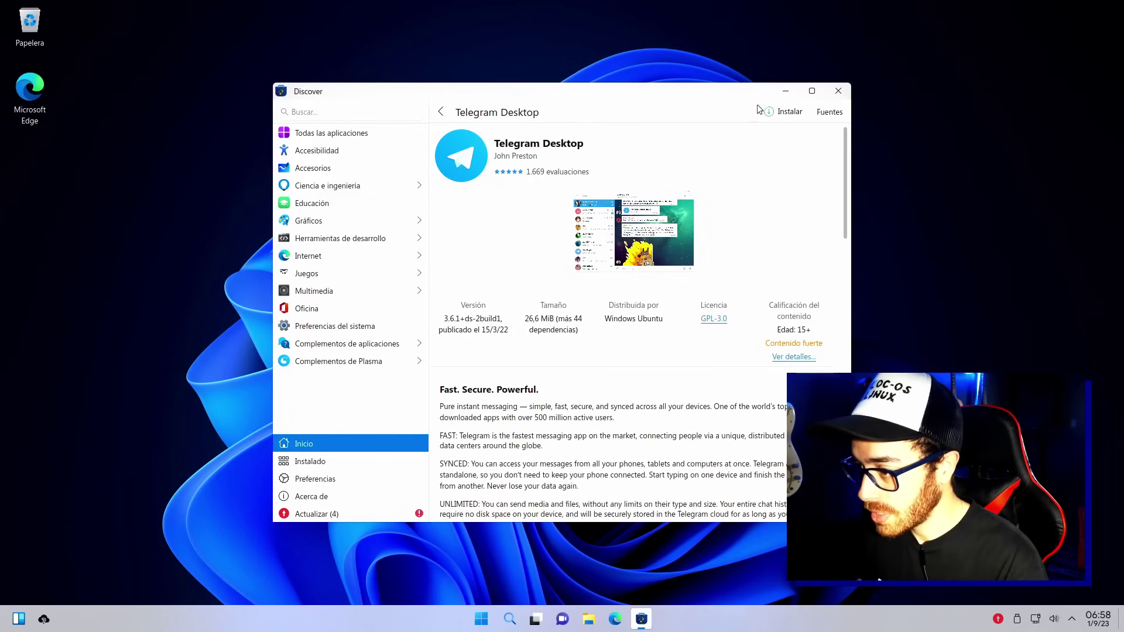
click(830, 112)
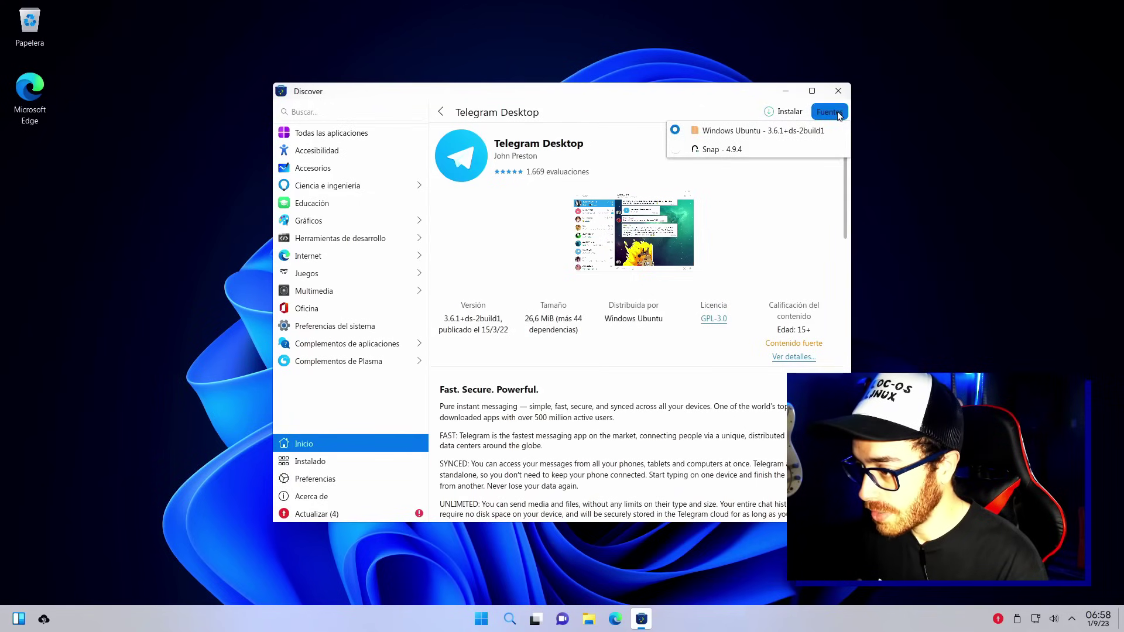
click(780, 226)
Try twice to install Telegram Desktop from the Windows Ubuntu source, dismissing each error message.
click(784, 111)
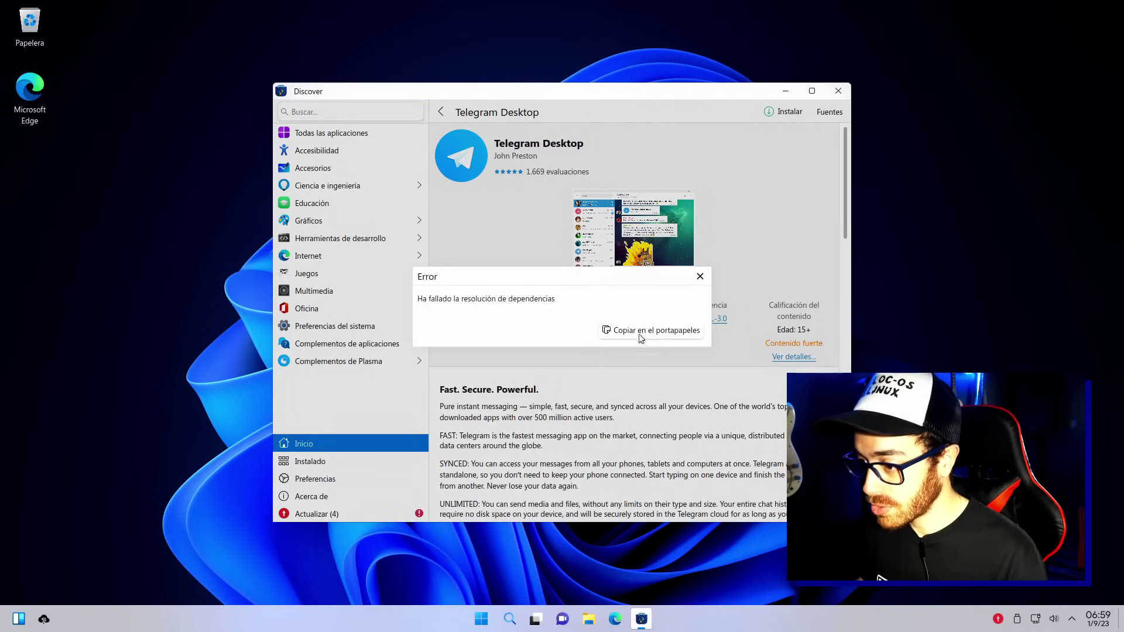
click(700, 276)
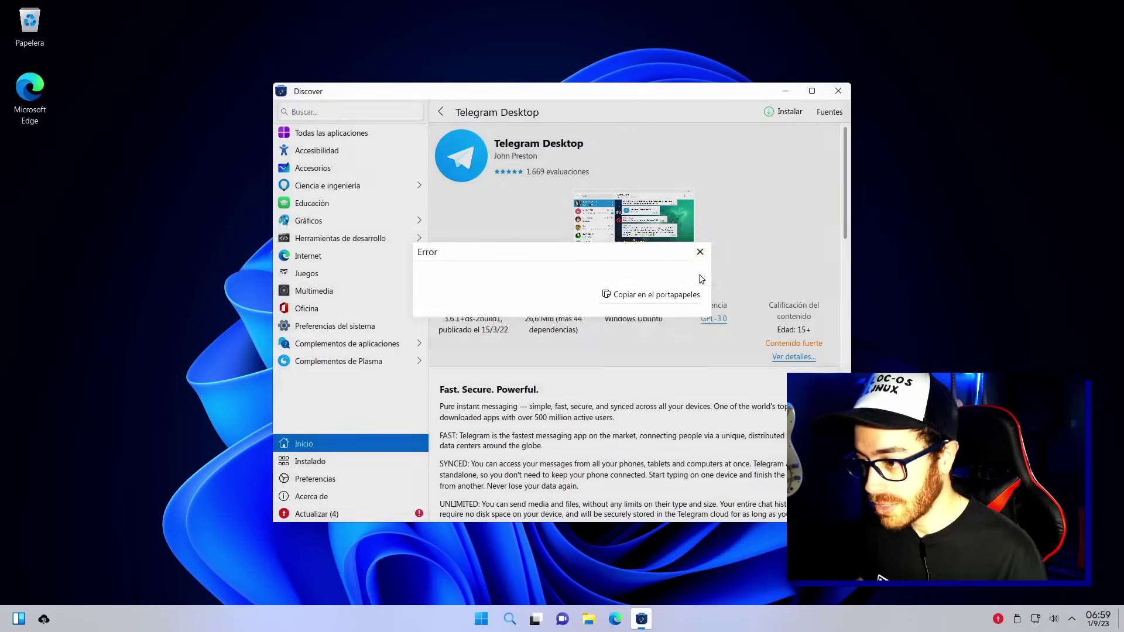
click(788, 112)
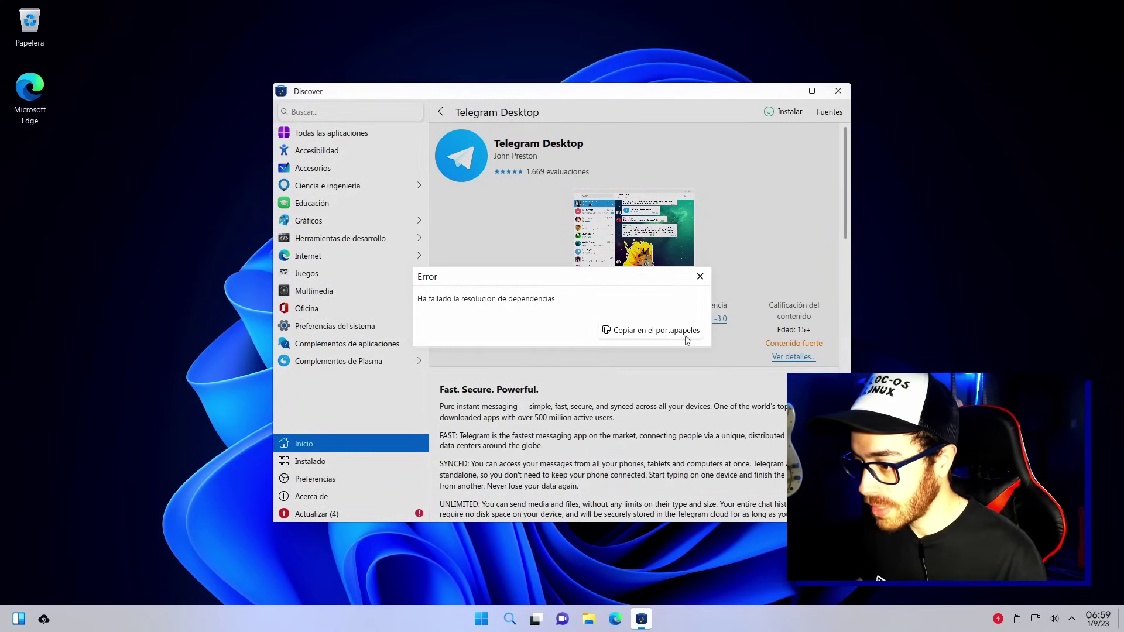
click(699, 276)
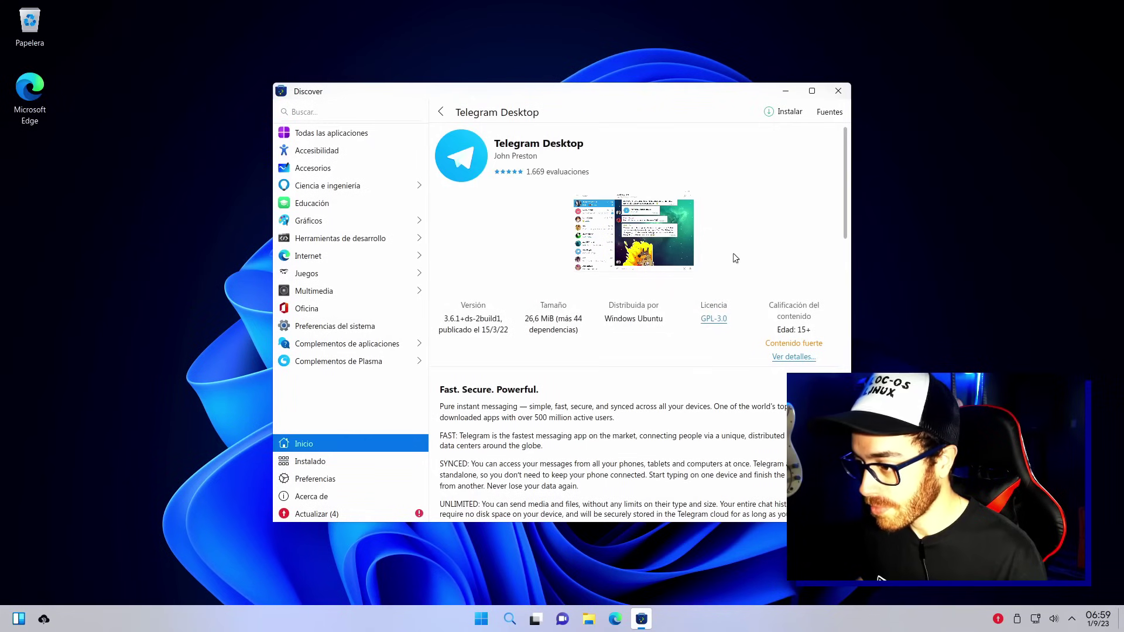
Install Telegram Desktop 4.9.4 from the Snap source, authenticating with the account password.
click(829, 111)
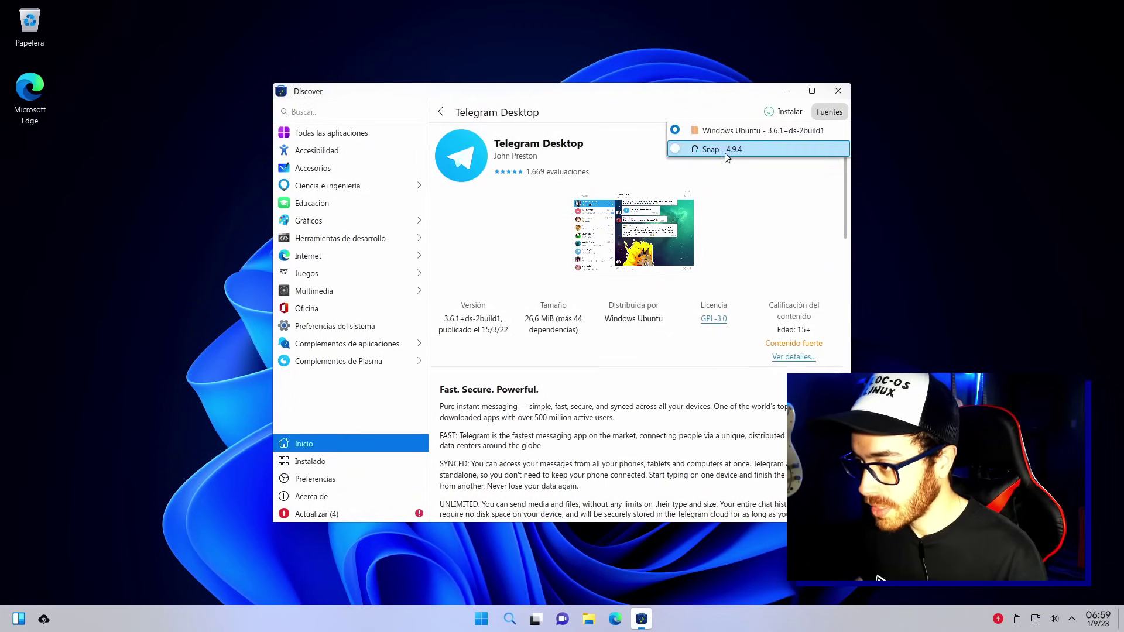
click(679, 147)
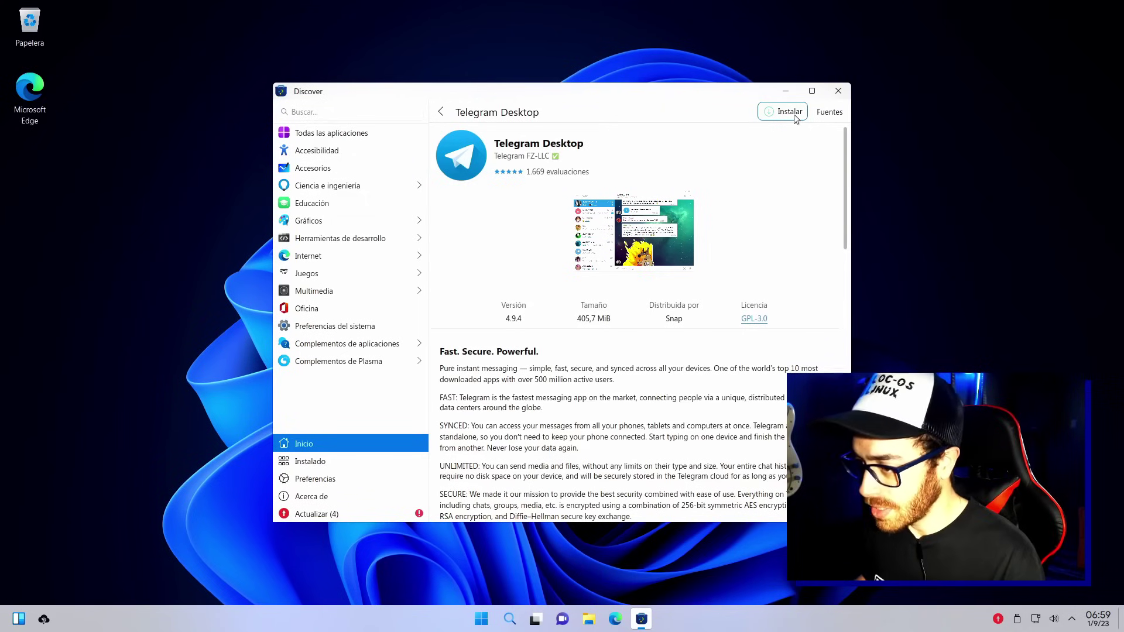
click(789, 111)
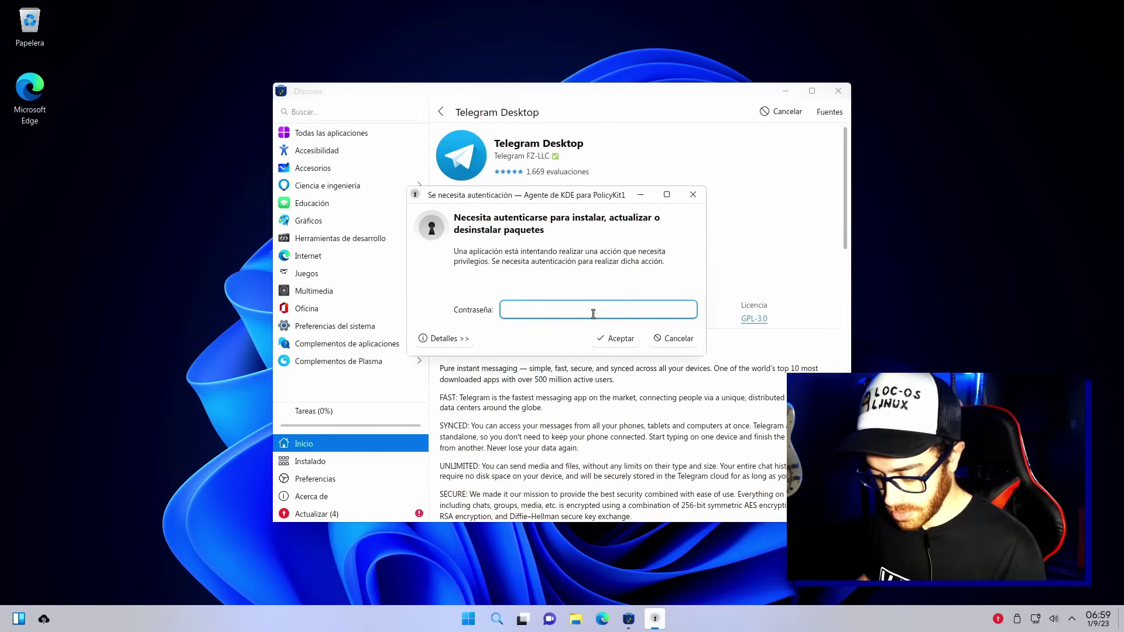
key(Return)
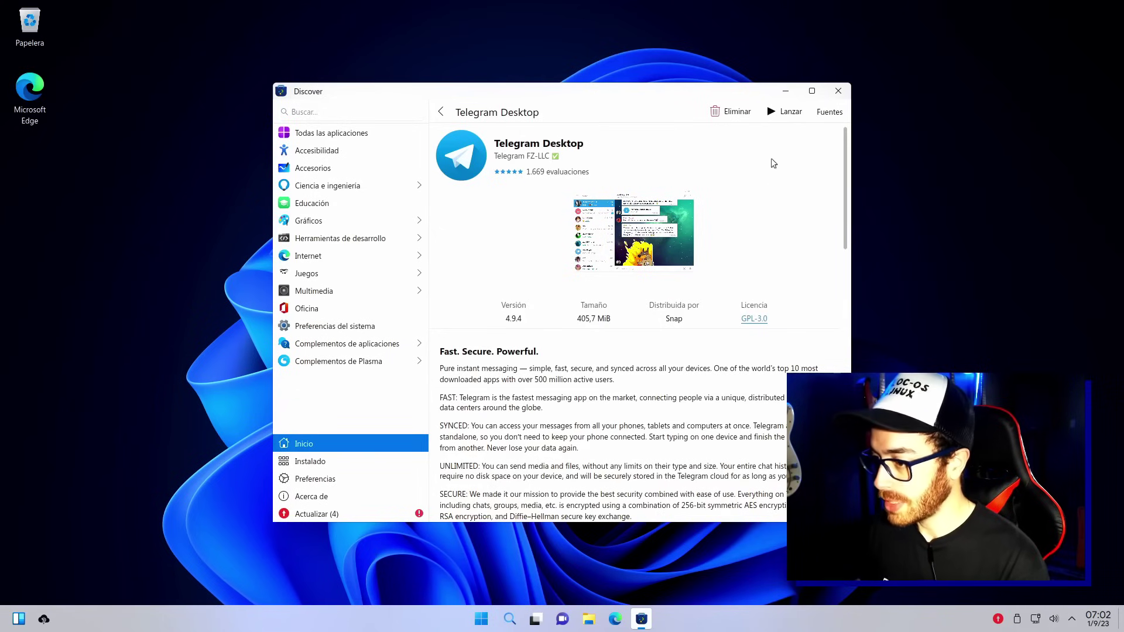
Launch Telegram Desktop, move its window aside and return to the Discover window.
click(783, 112)
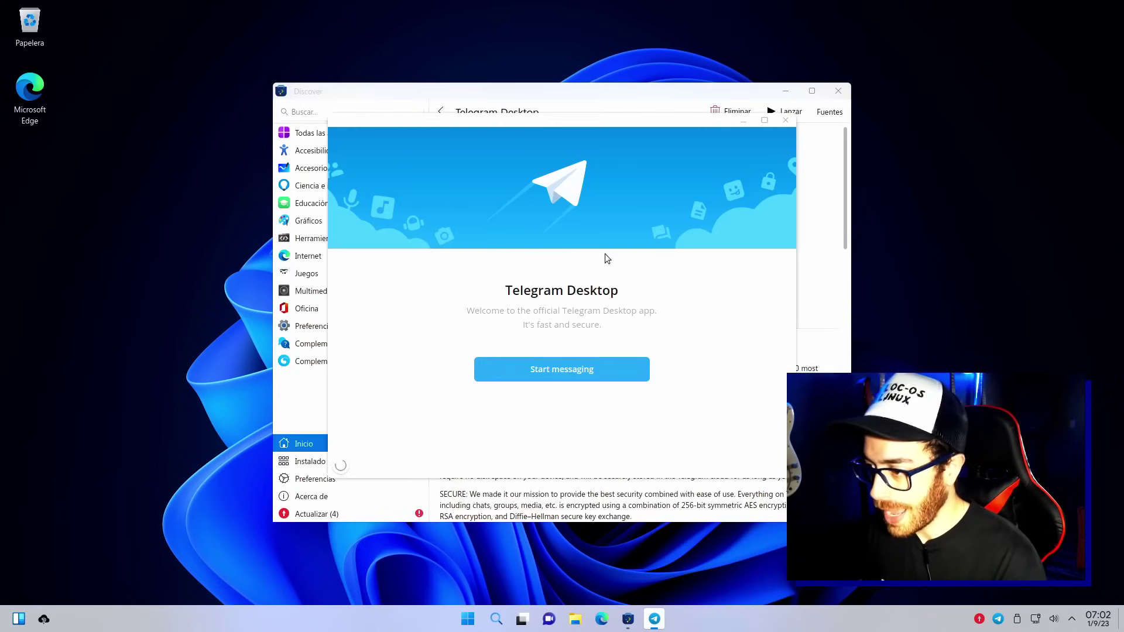
drag(670, 122, 605, 119)
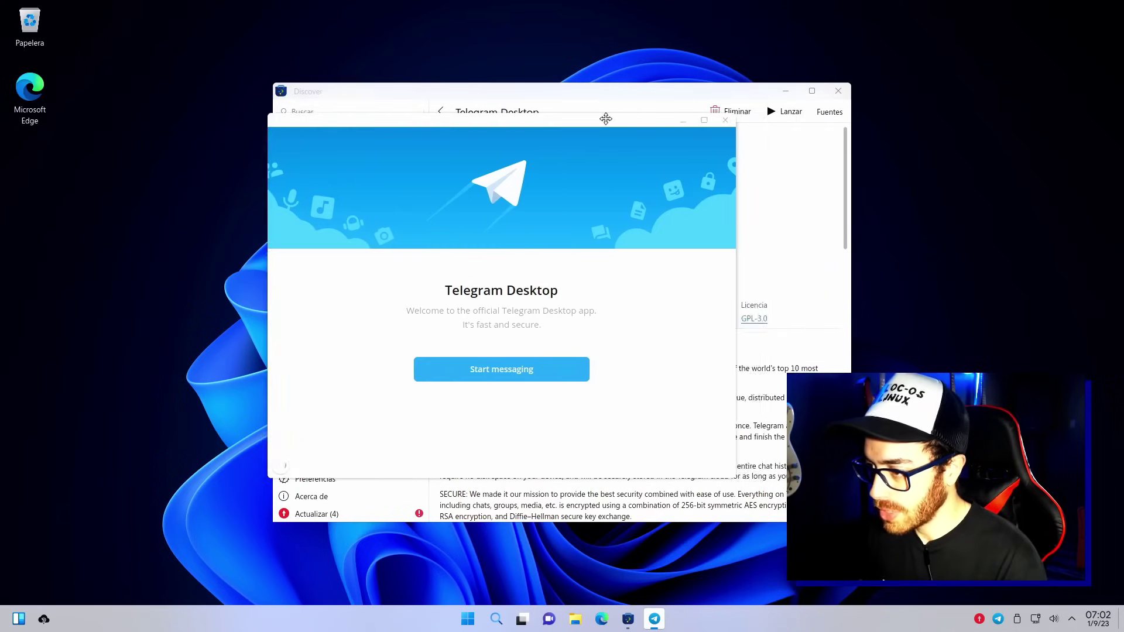
click(677, 93)
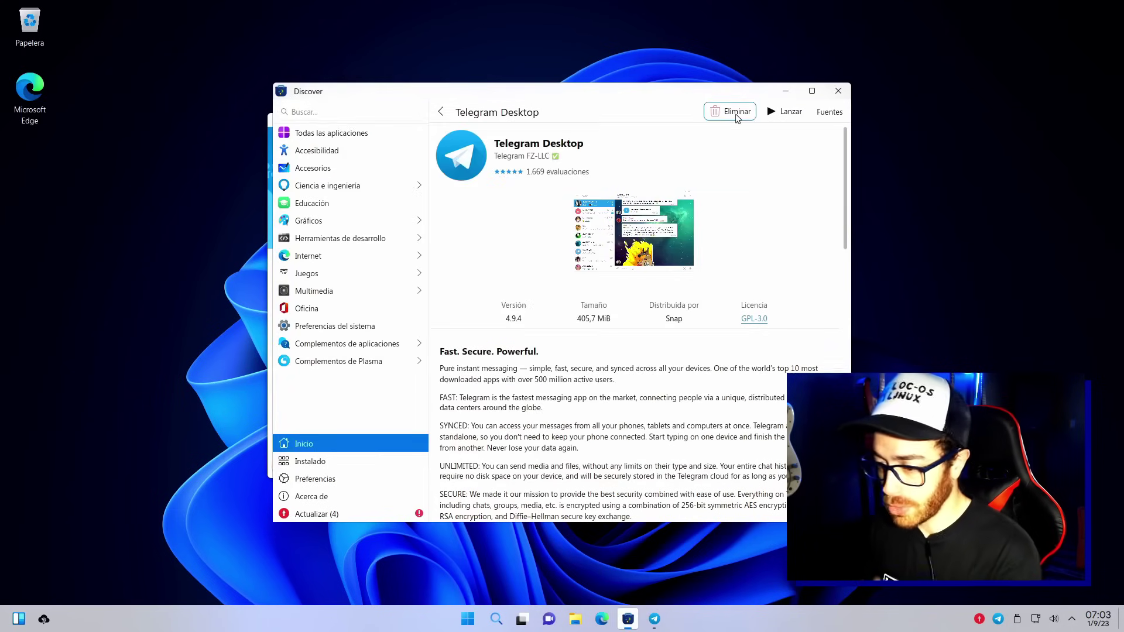
Close the Discover and Telegram Desktop windows and search the start menu for "tele" to check the Telegram entries.
click(838, 94)
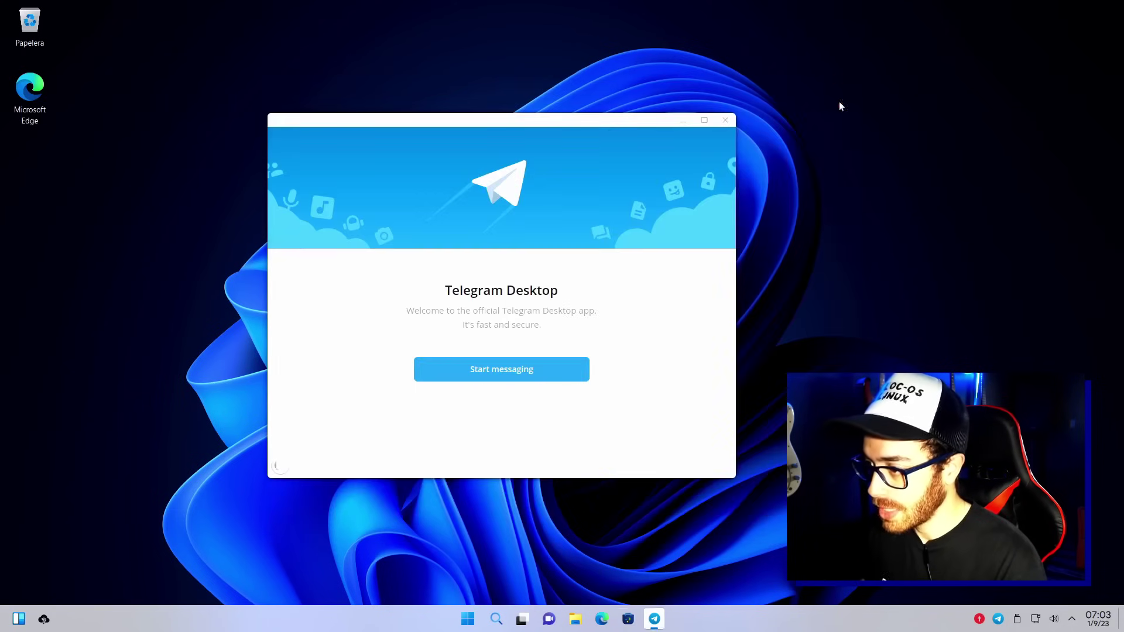
click(726, 122)
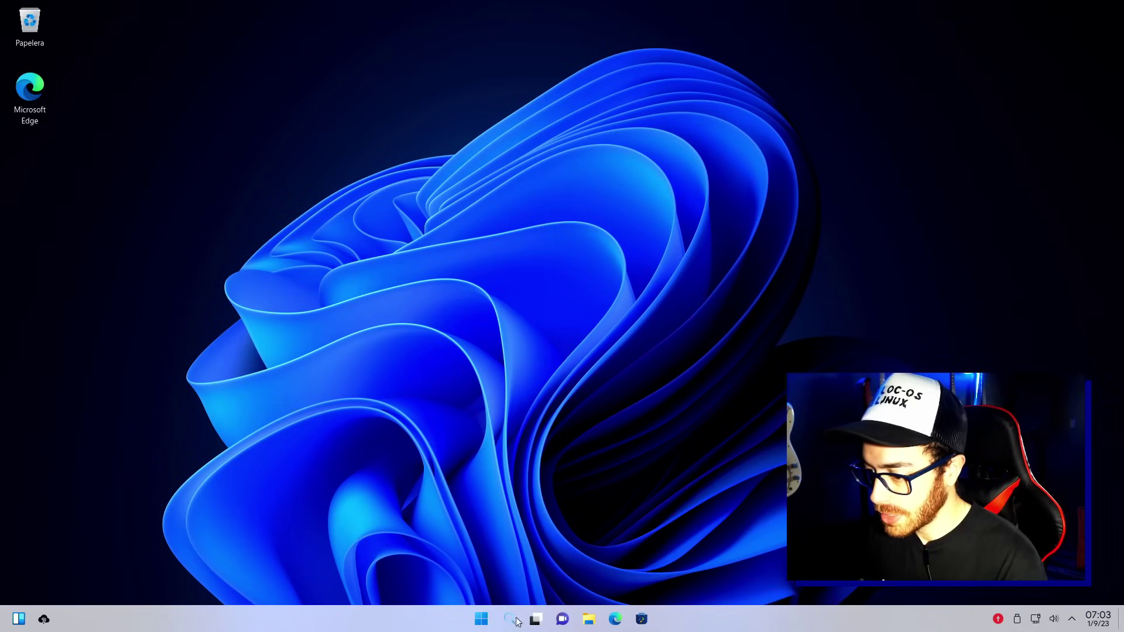
key(super)
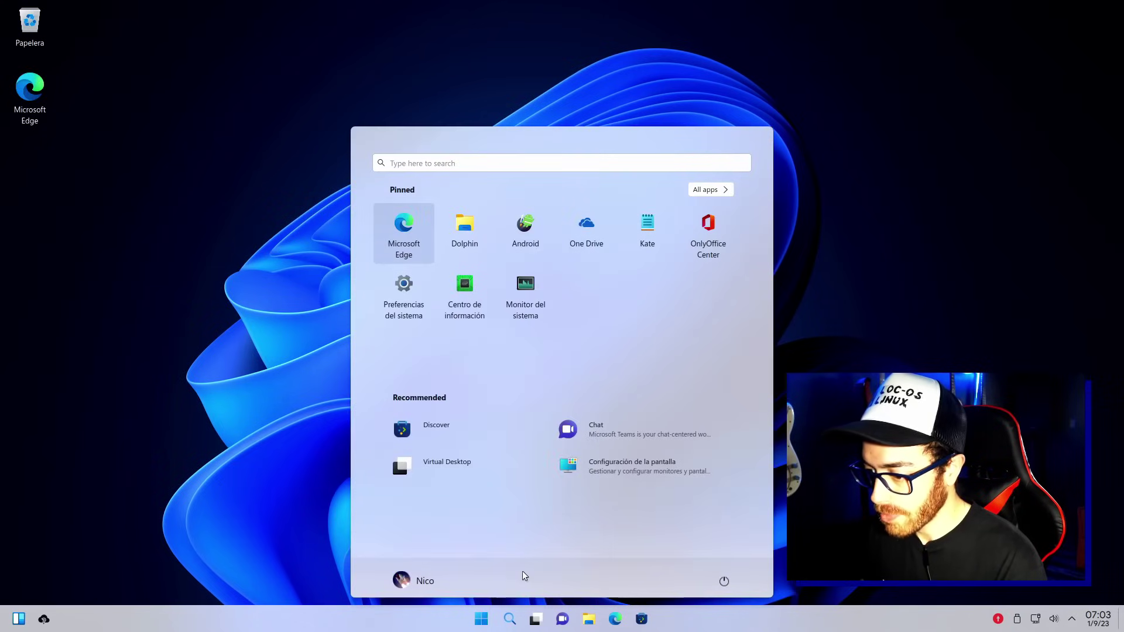
click(528, 157)
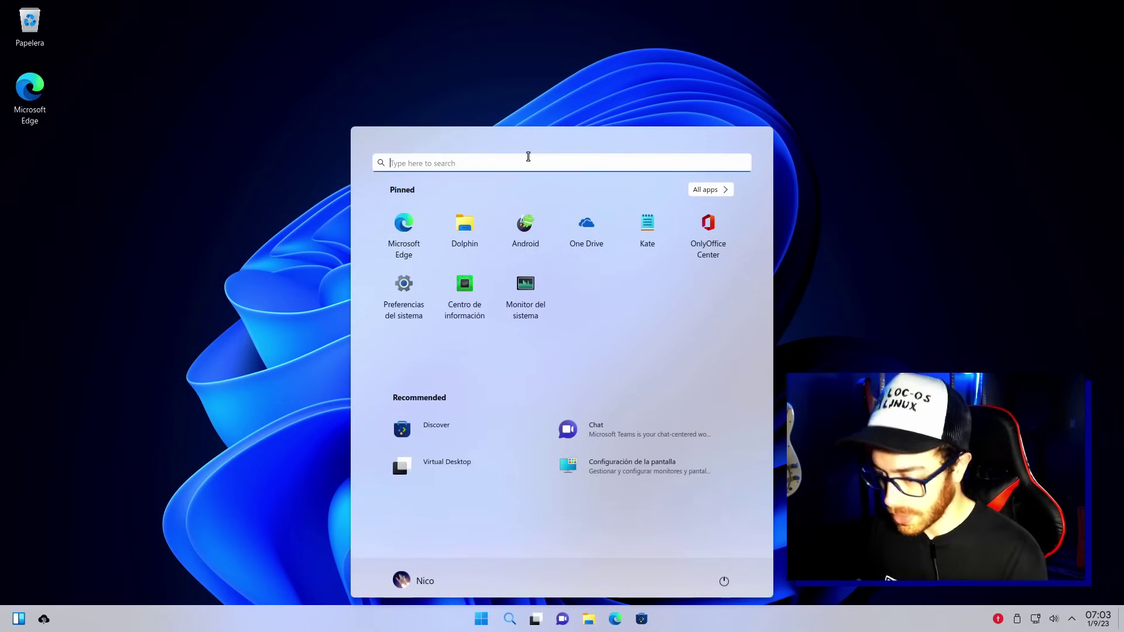
text(tele)
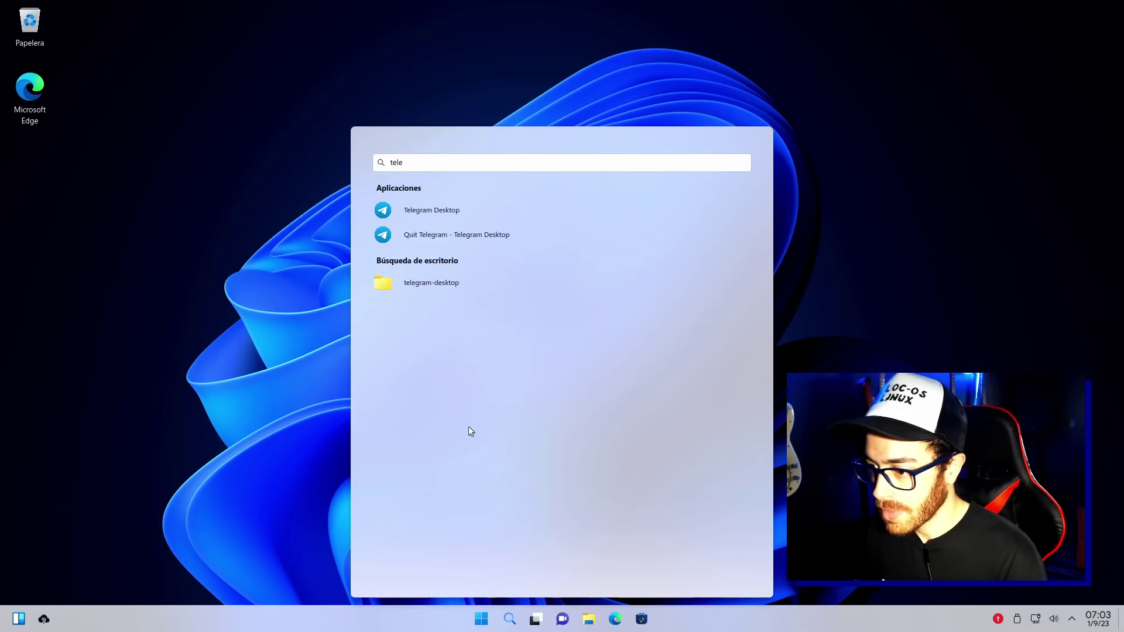
key(Escape)
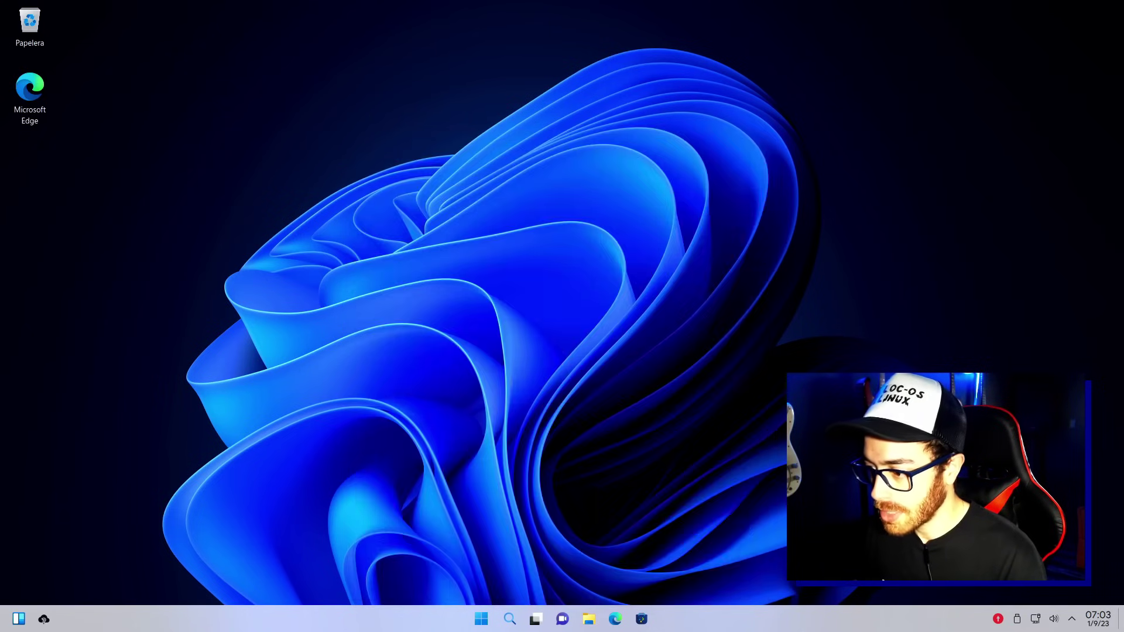
Examine the full alphabetical list of installed applications in the start menu, from A through W.
click(480, 616)
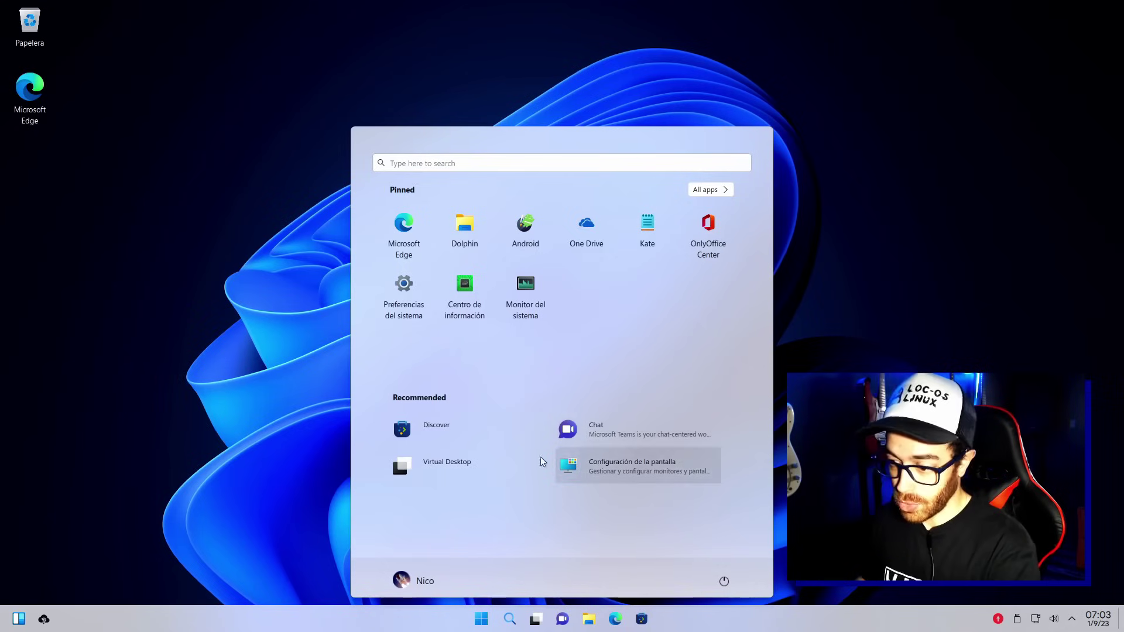
click(709, 190)
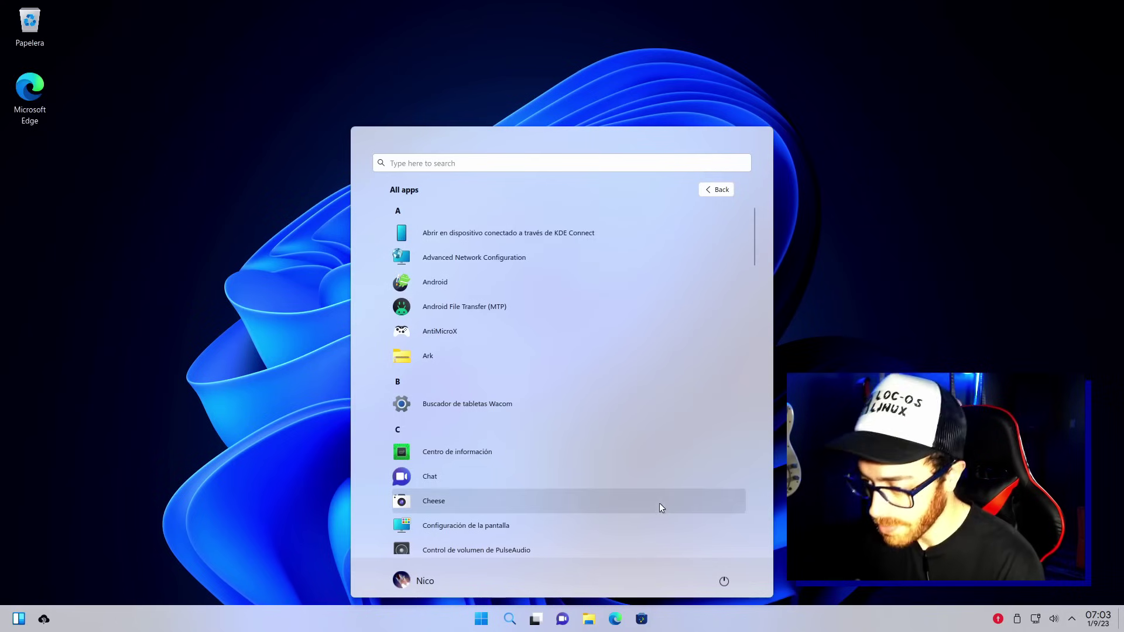
scroll(655, 502, down, 3)
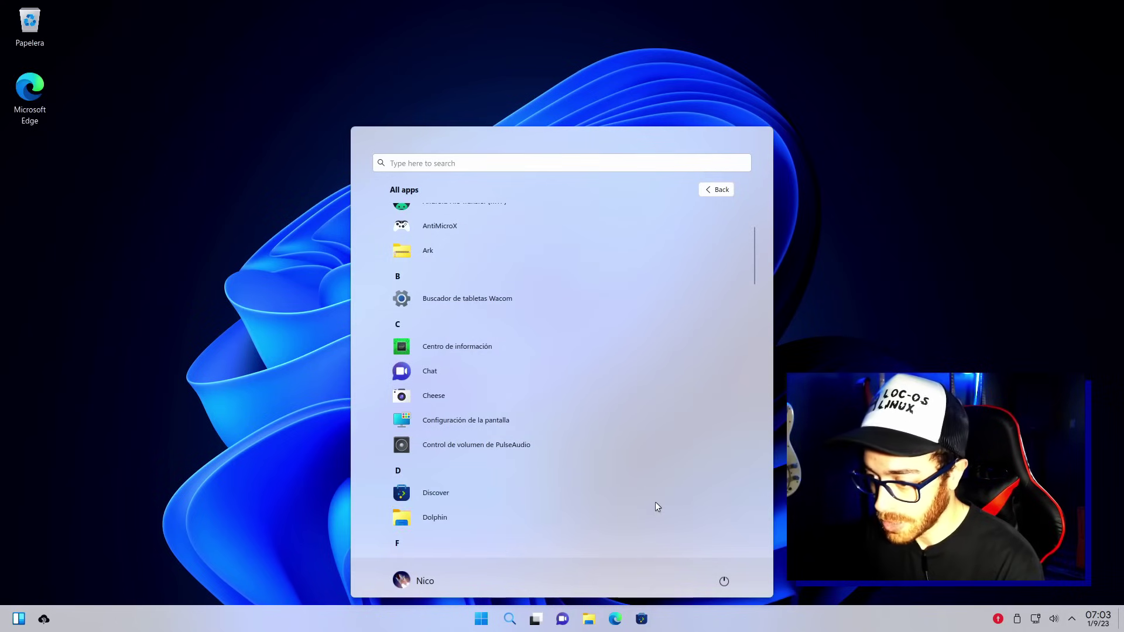
scroll(656, 503, down, 3)
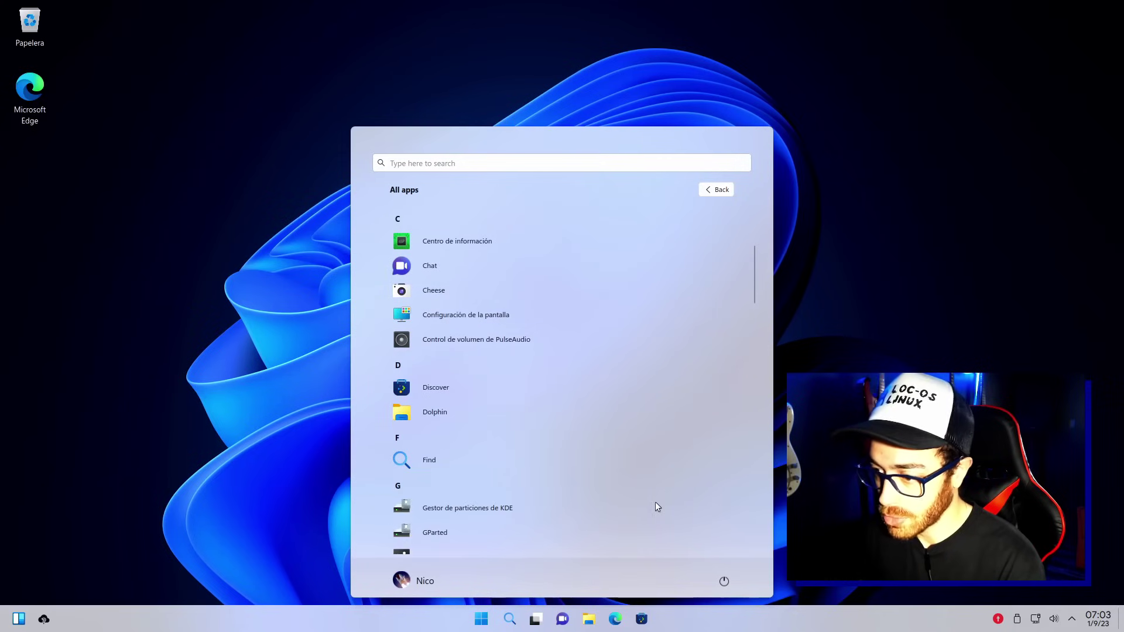
scroll(656, 507, down, 5)
scroll(655, 505, down, 2)
scroll(616, 447, down, 2)
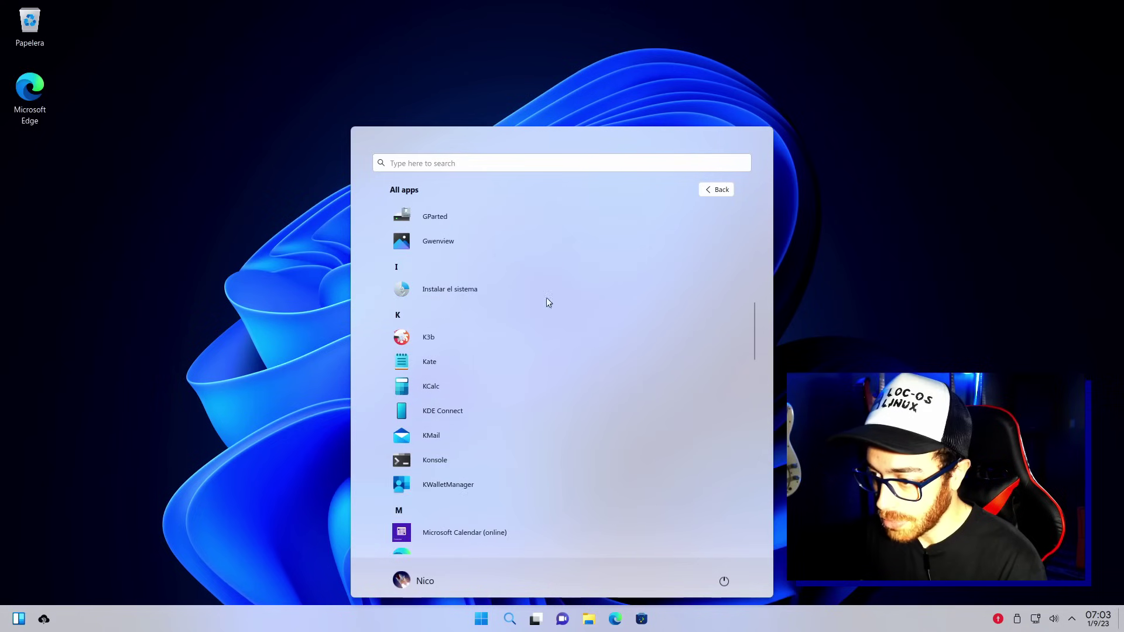
scroll(623, 499, down, 1)
scroll(571, 328, down, 2)
scroll(608, 475, down, 3)
scroll(585, 380, up, 1)
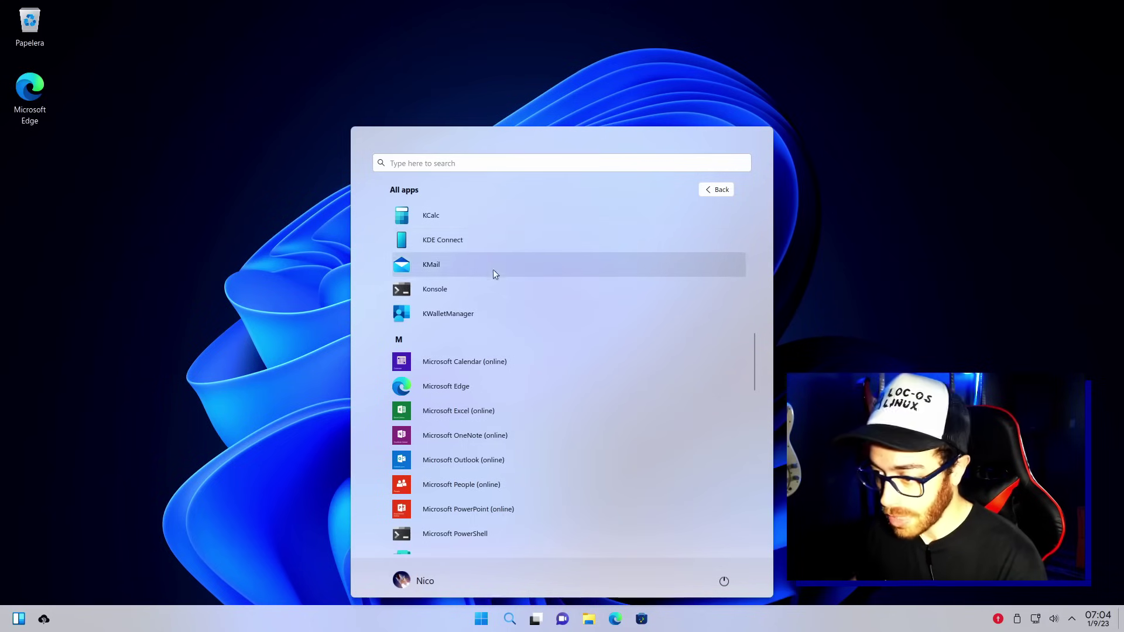
scroll(535, 339, down, 1)
scroll(535, 339, down, 2)
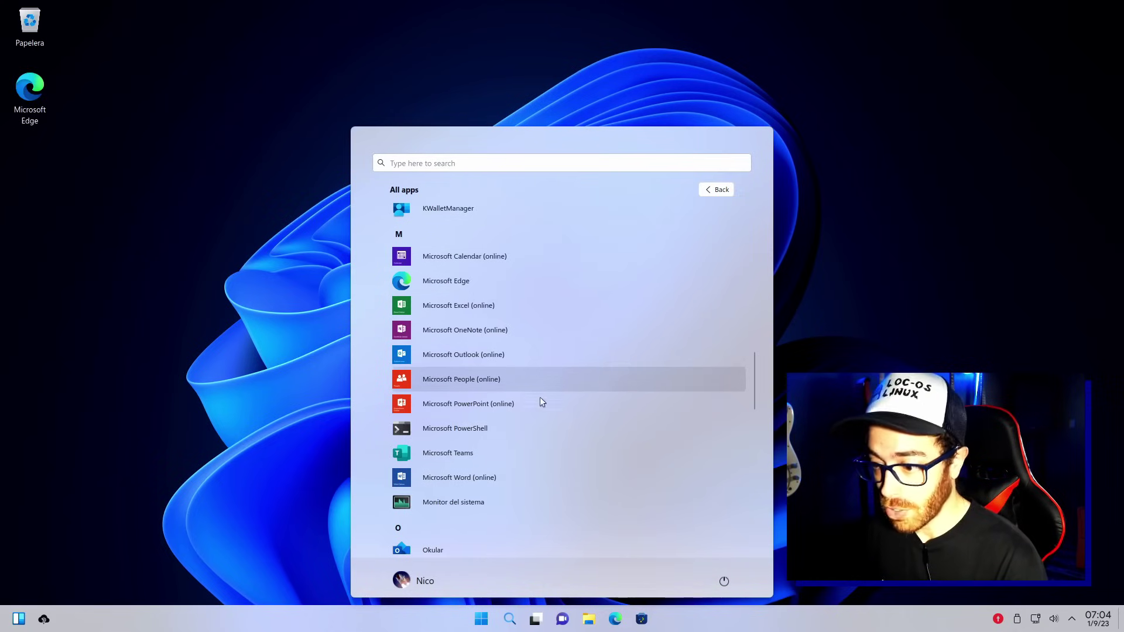
scroll(554, 473, down, 1)
scroll(557, 473, down, 9)
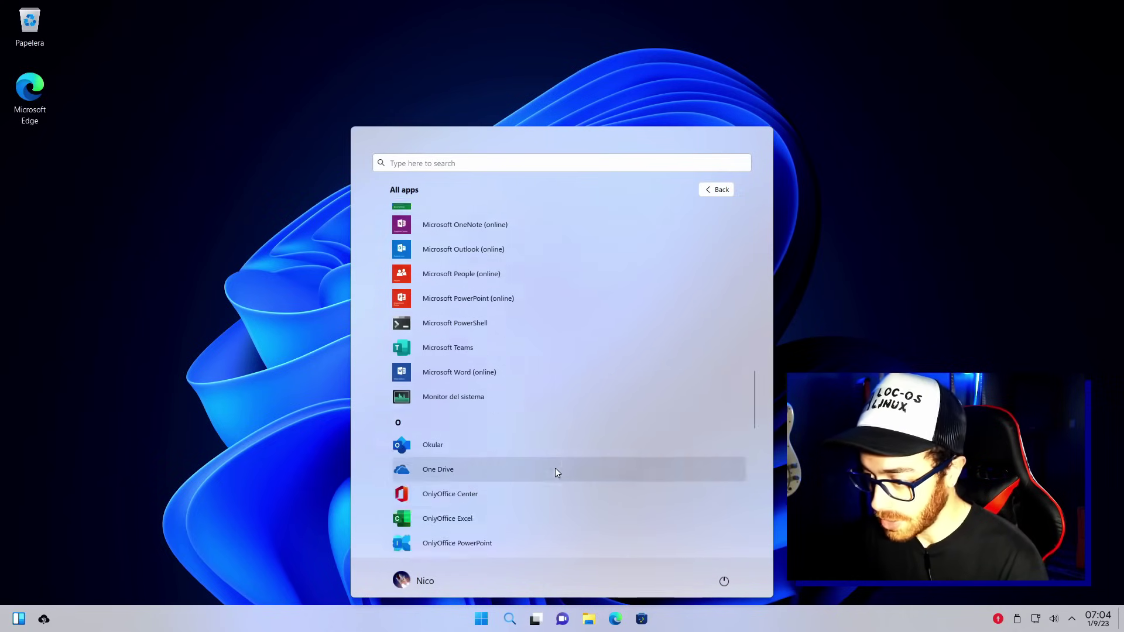
scroll(557, 473, down, 5)
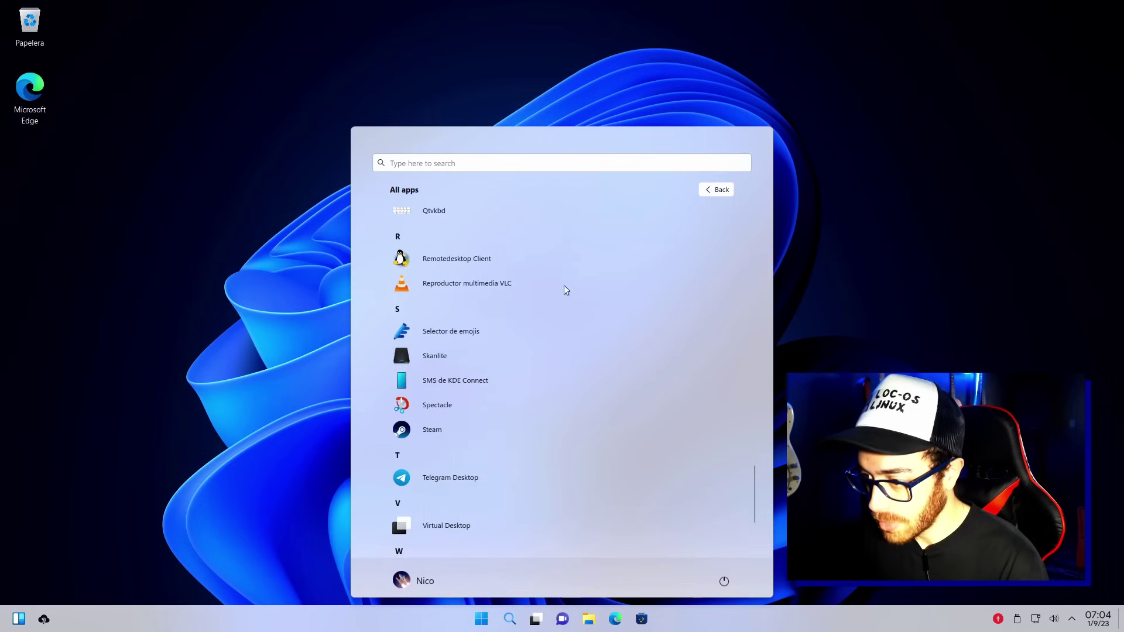
scroll(670, 475, down, 3)
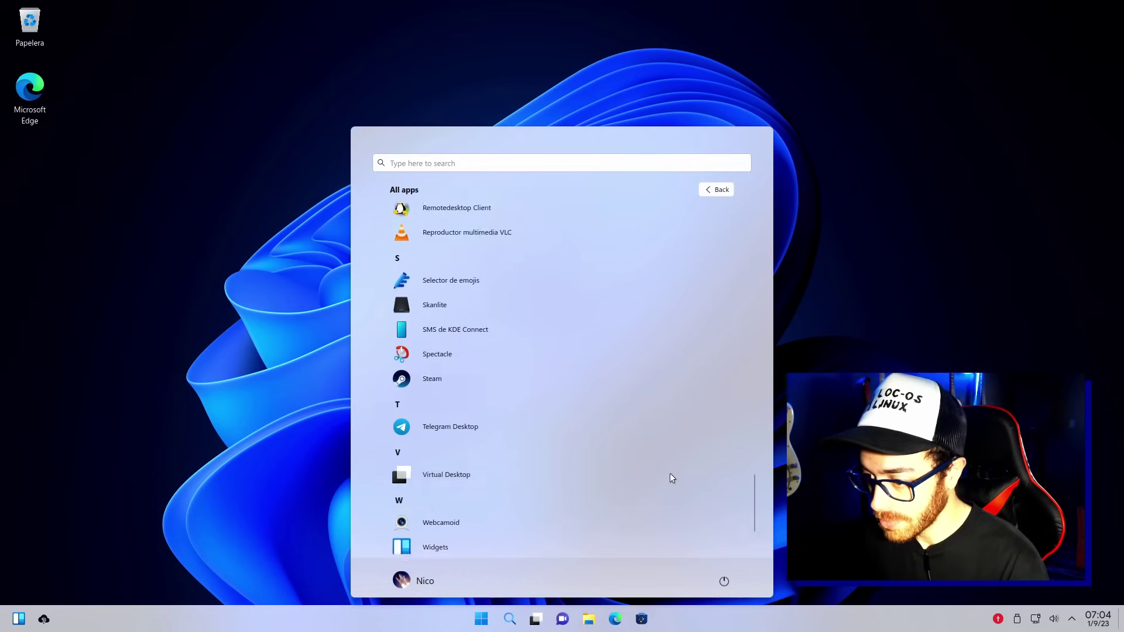
scroll(670, 477, up, 1)
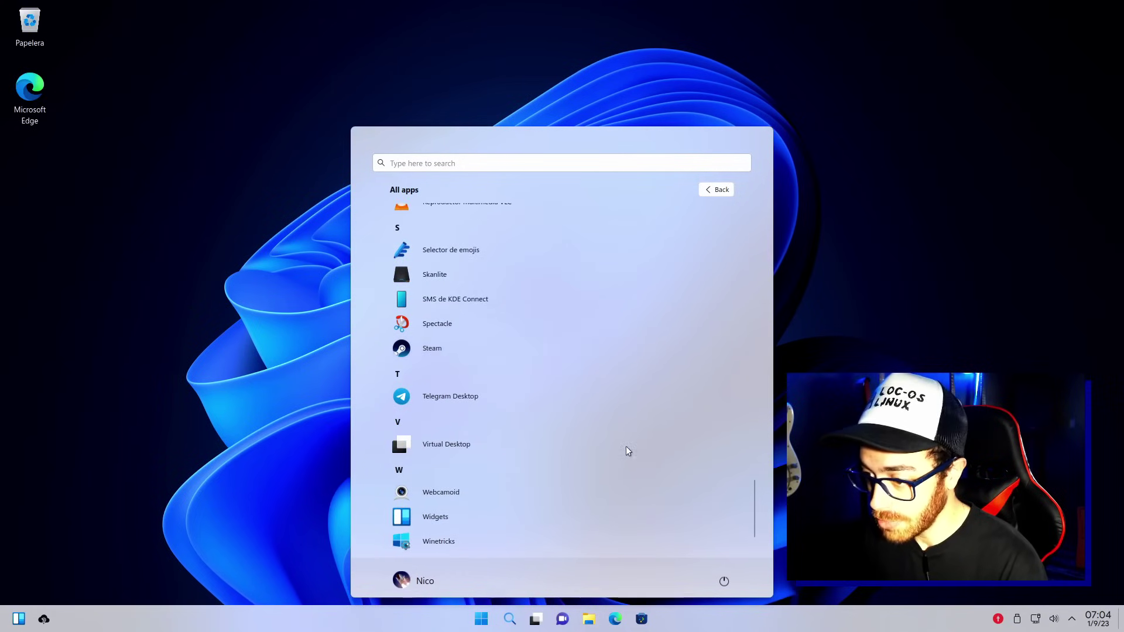
scroll(626, 446, down, 1)
scroll(625, 447, down, 1)
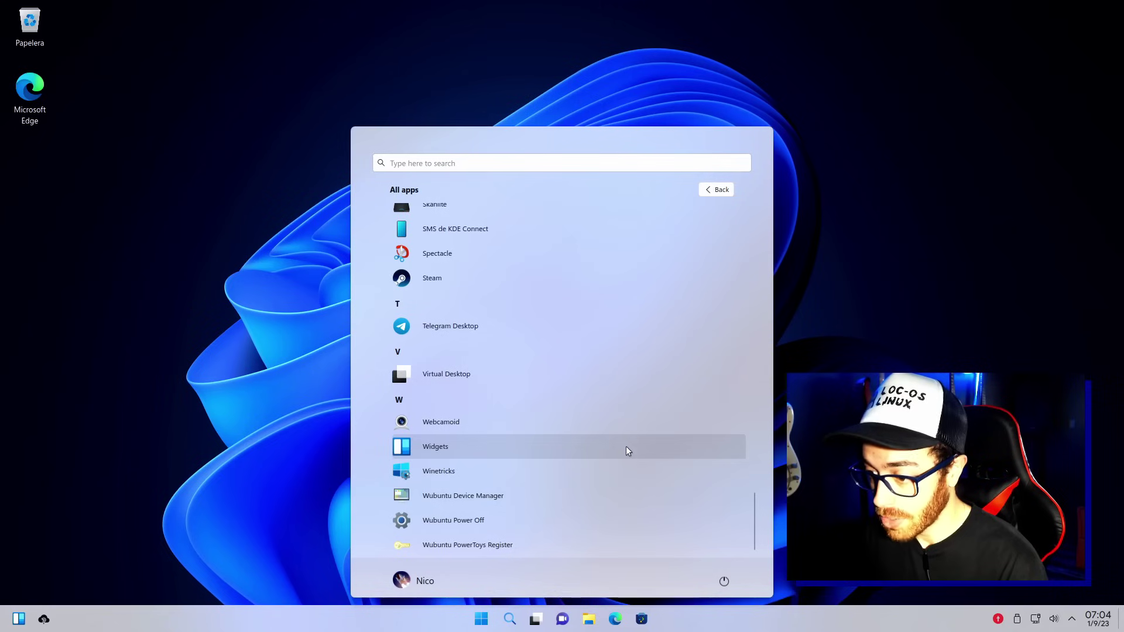
scroll(587, 391, down, 1)
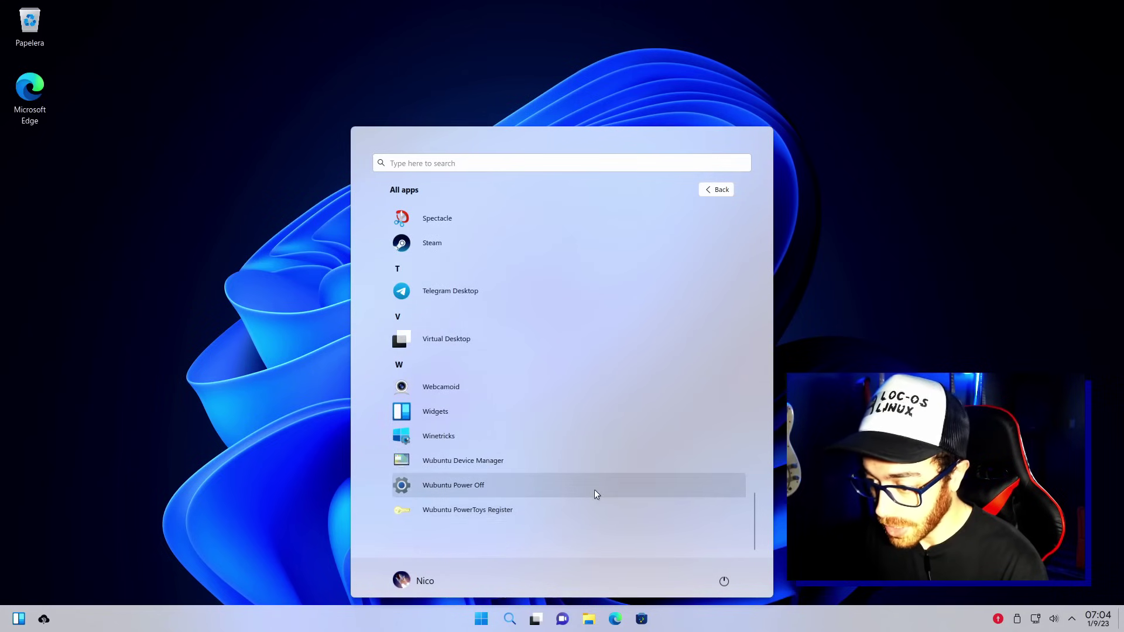
key(Escape)
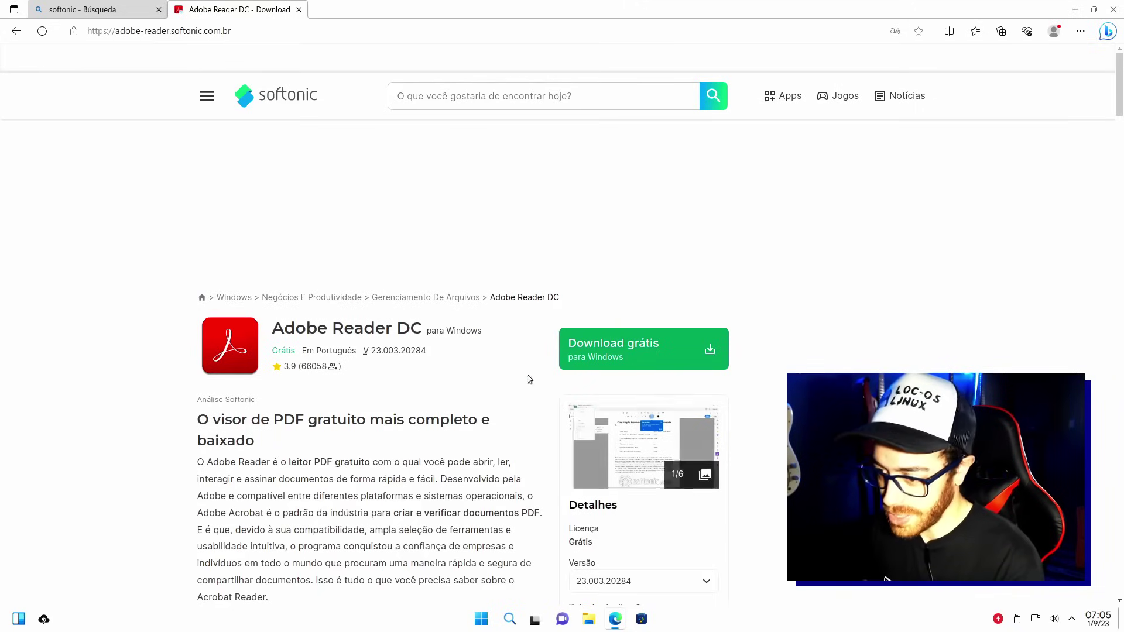
Download the Adobe Reader DC installer through its Softonic page and reveal the file in the Descargas folder.
click(692, 356)
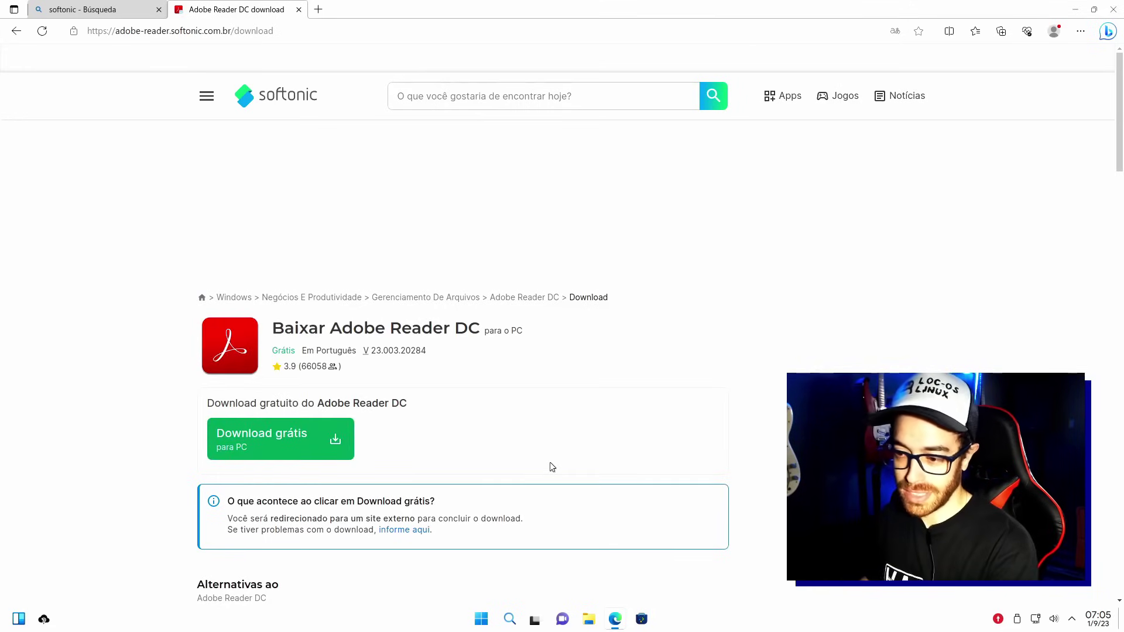
click(258, 440)
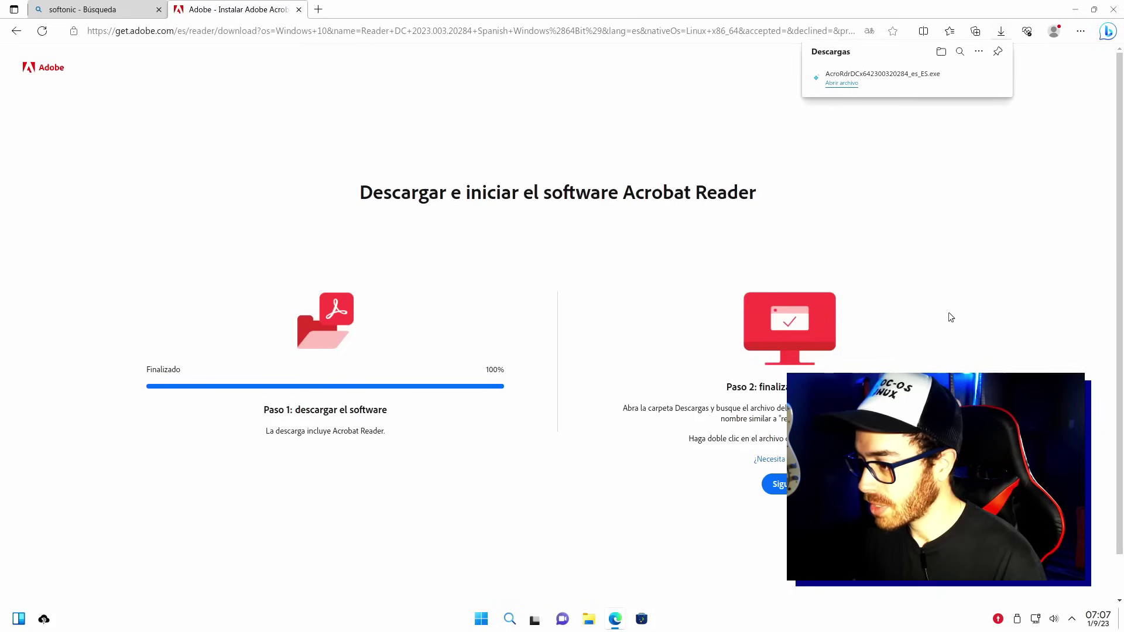
click(960, 82)
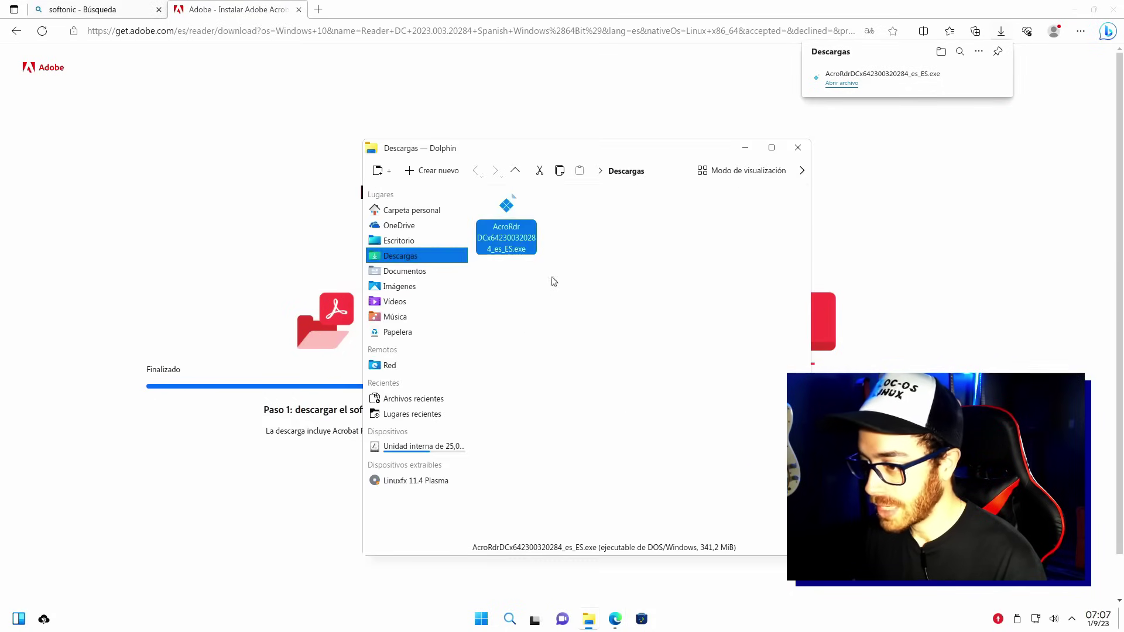
click(525, 328)
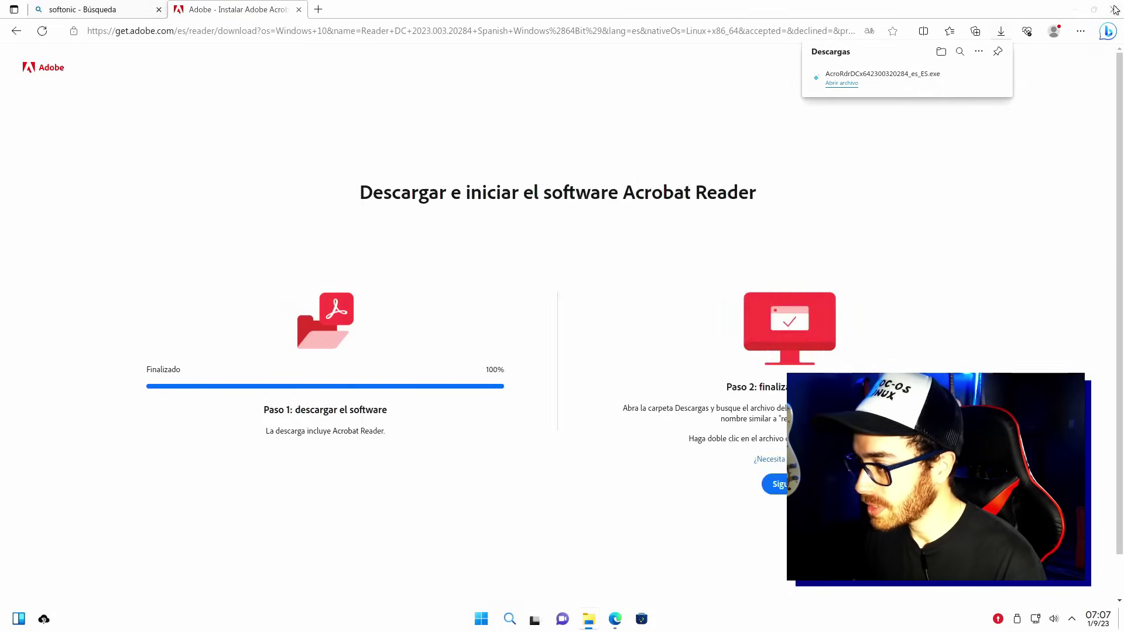
click(1074, 10)
click(512, 222)
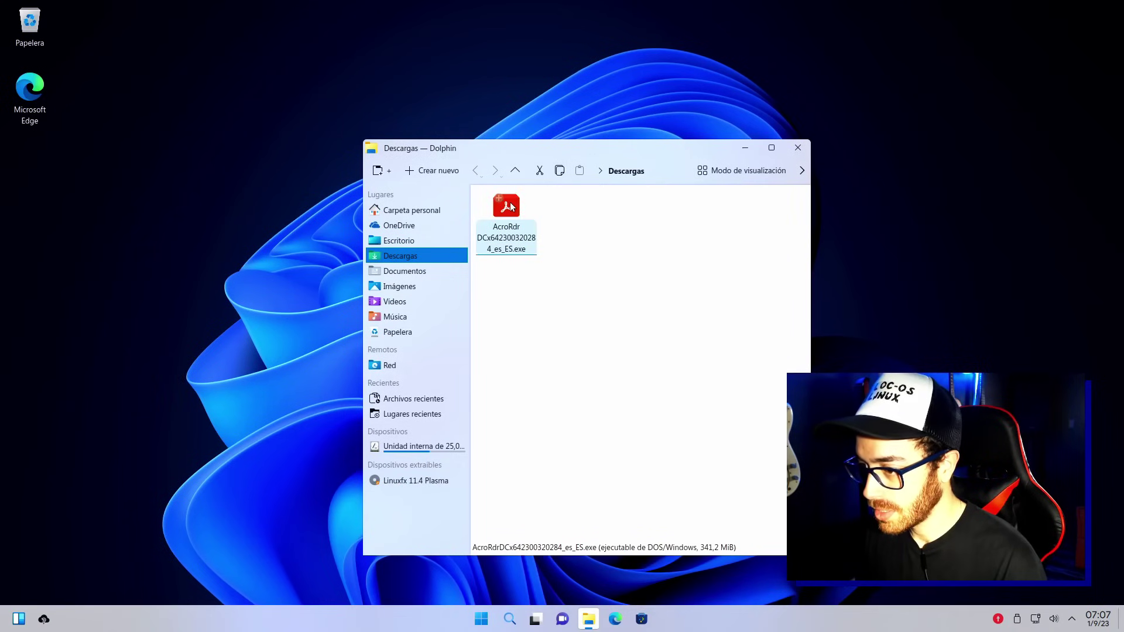
right_click(510, 202)
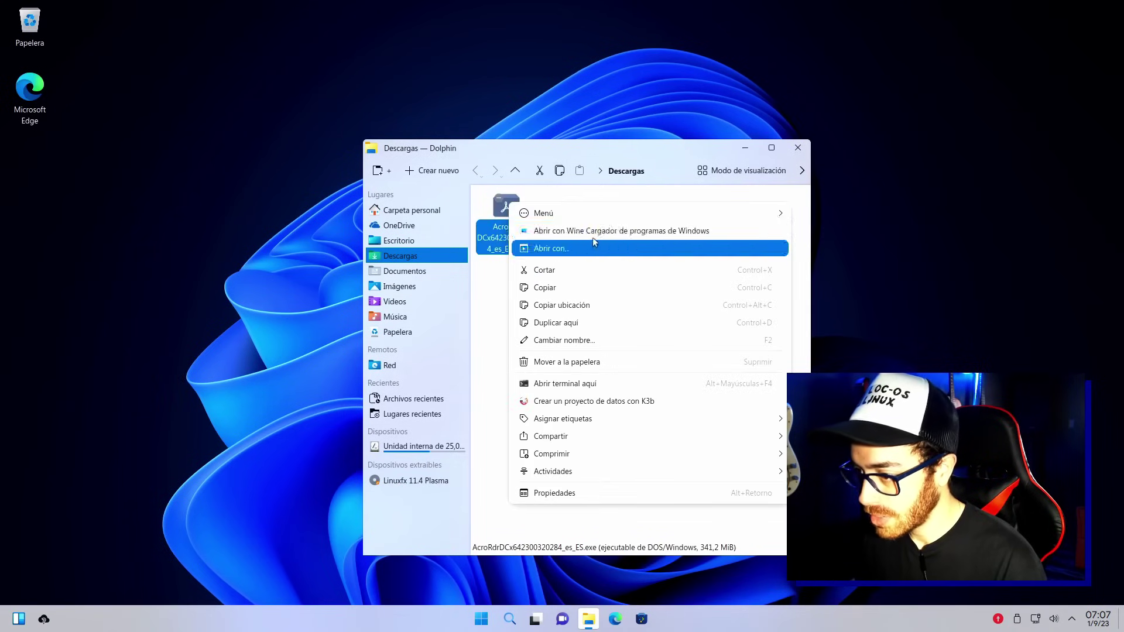
click(634, 231)
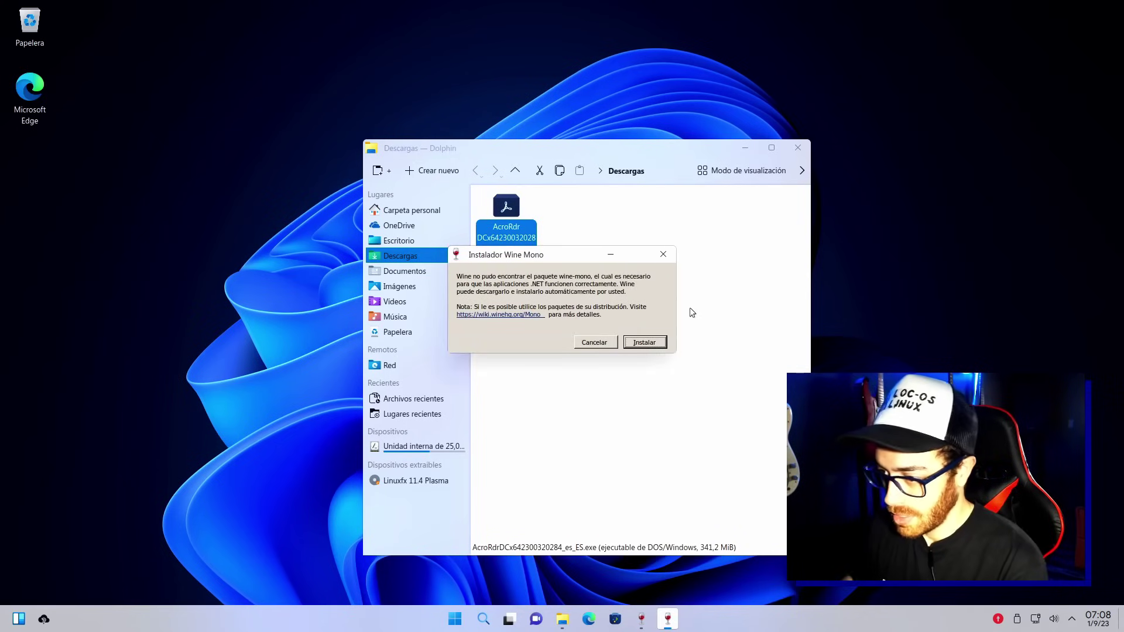
click(646, 343)
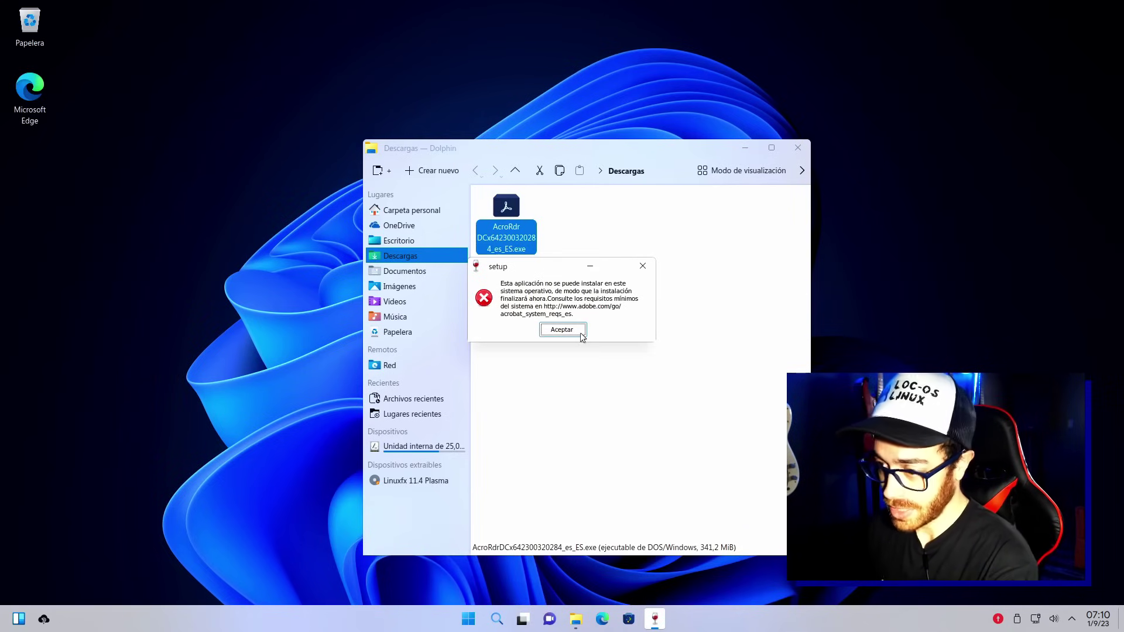
click(562, 329)
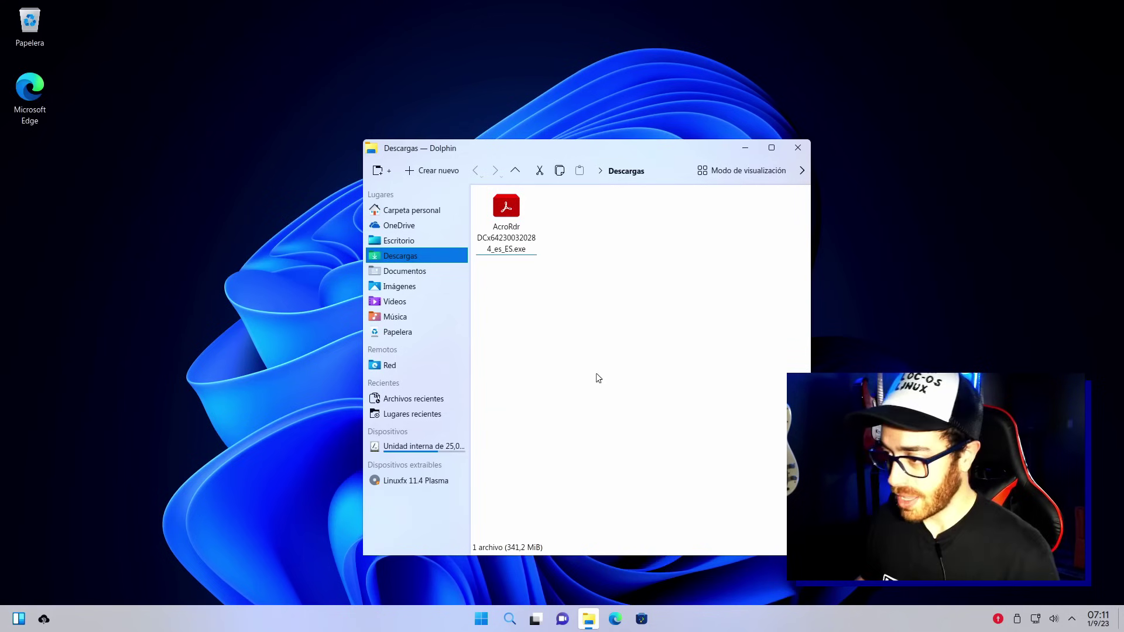
click(798, 148)
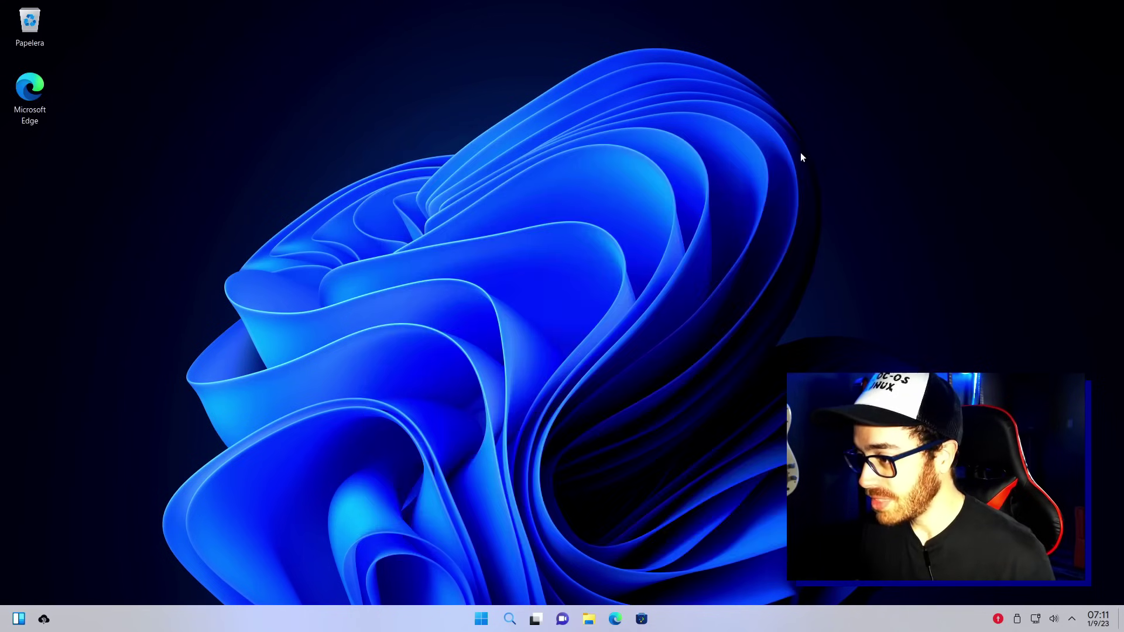